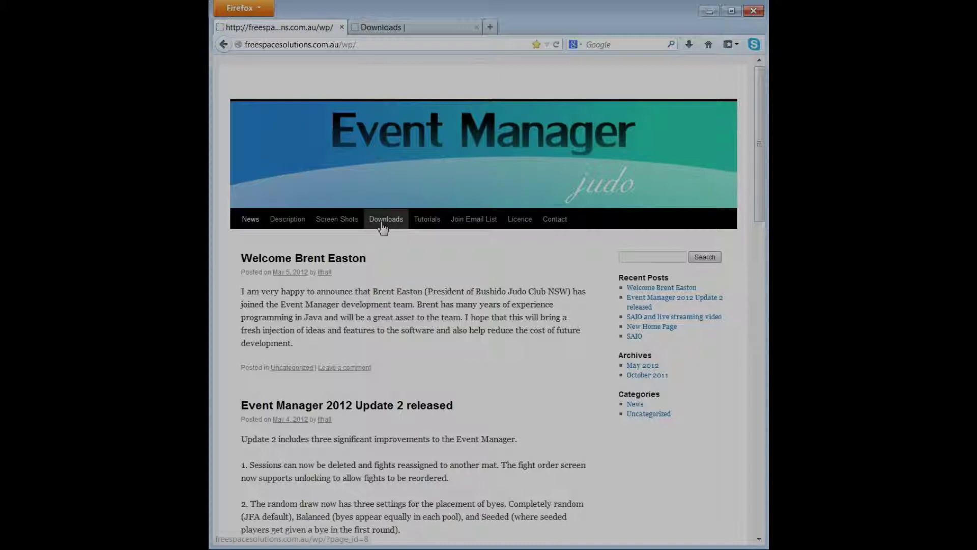
# Download the 'Demo Backup Competitions' file from the Event Manager Downloads page.
pyautogui.click(384, 27)
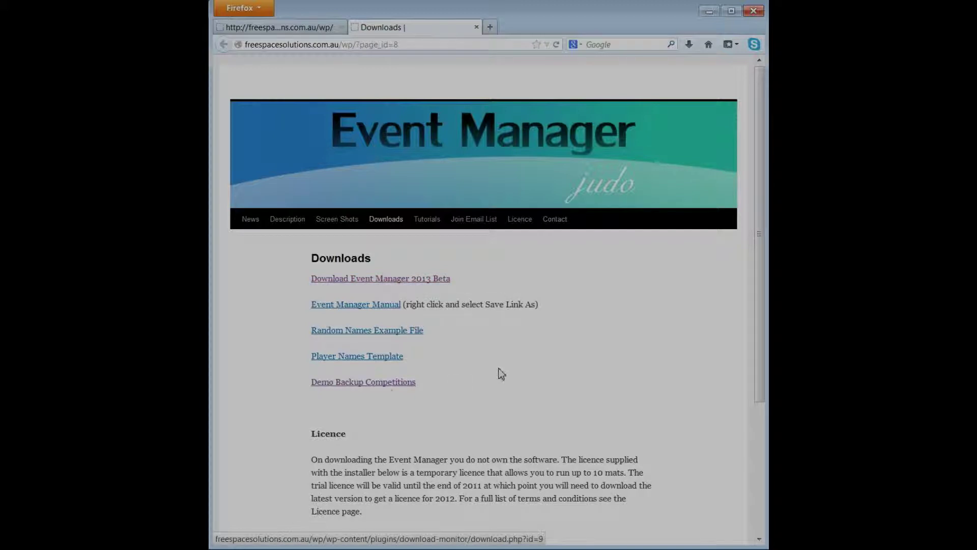
pyautogui.click(355, 385)
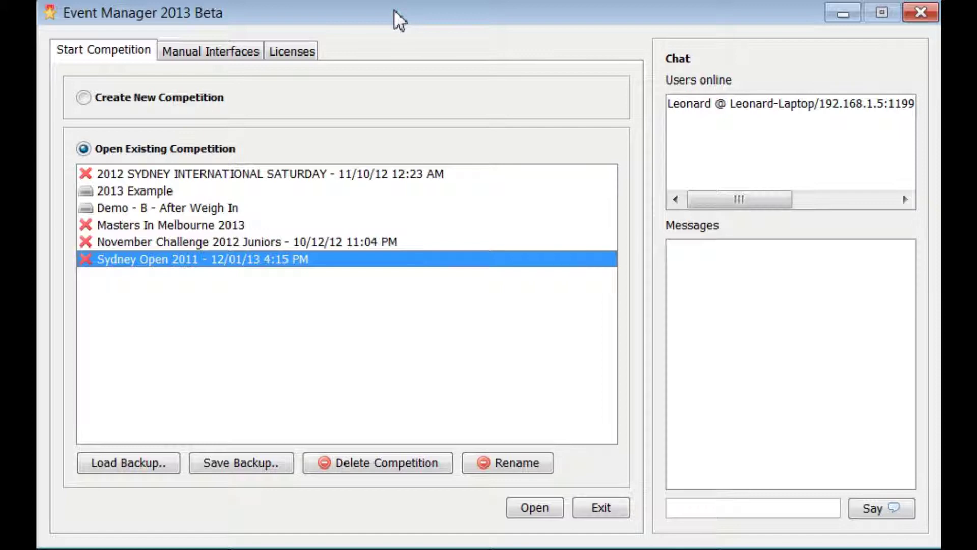
# Create a new competition called 'Demo' and open it.
pyautogui.click(121, 102)
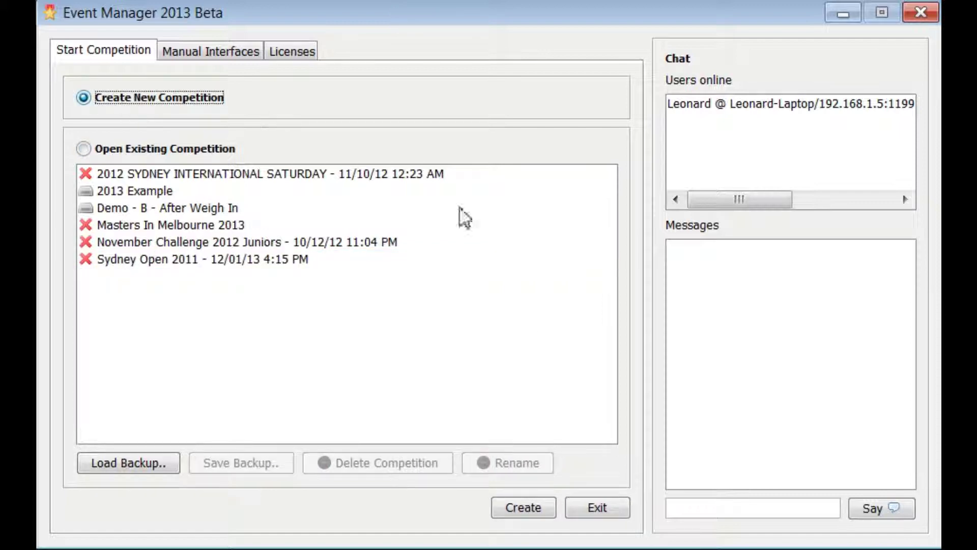
pyautogui.click(499, 508)
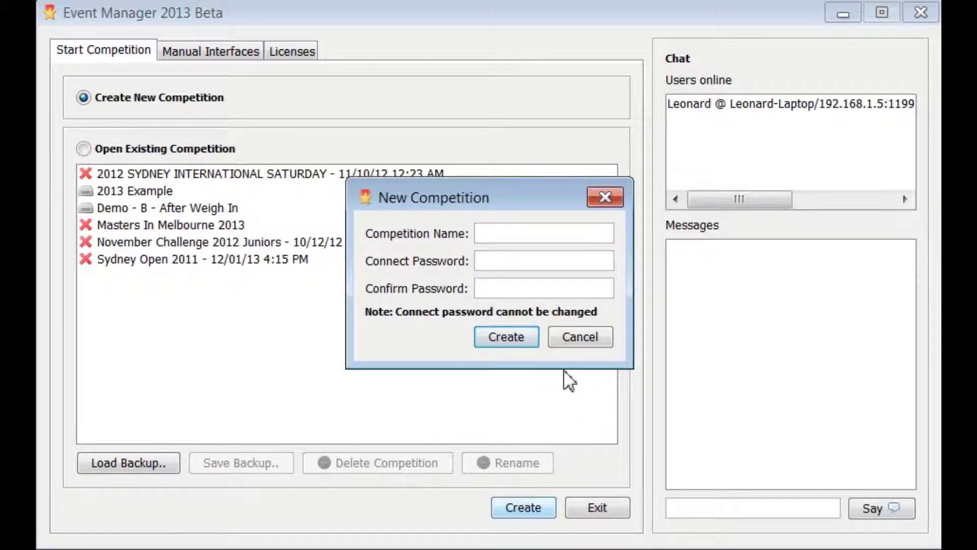
pyautogui.write('Demo')
pyautogui.click(493, 344)
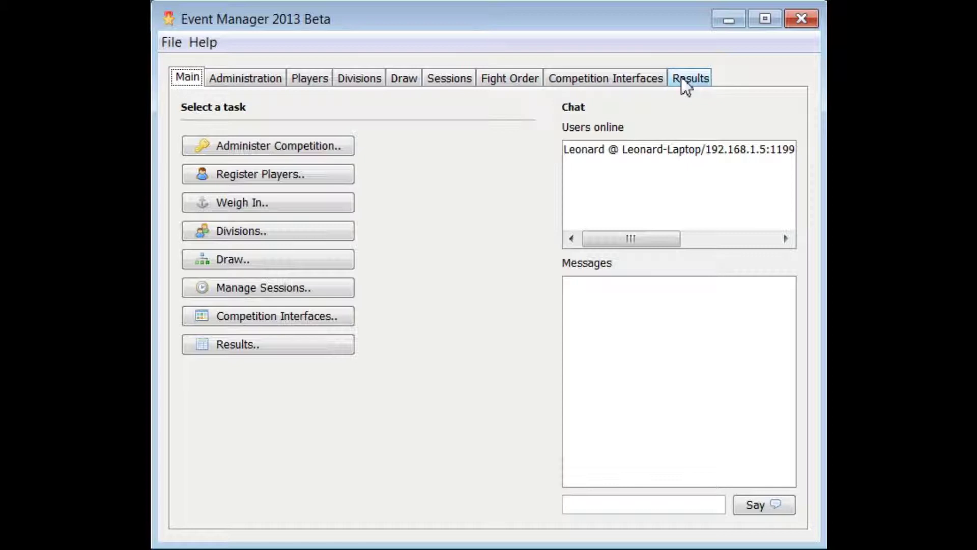
# Set the Draw Configuration to IJF Small and import its 80 default divisions.
pyautogui.click(301, 144)
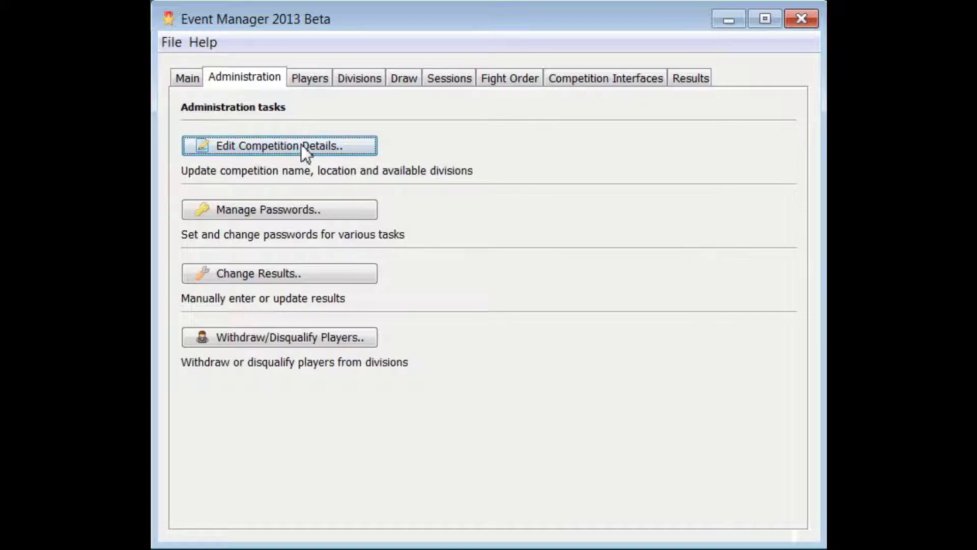
pyautogui.click(302, 145)
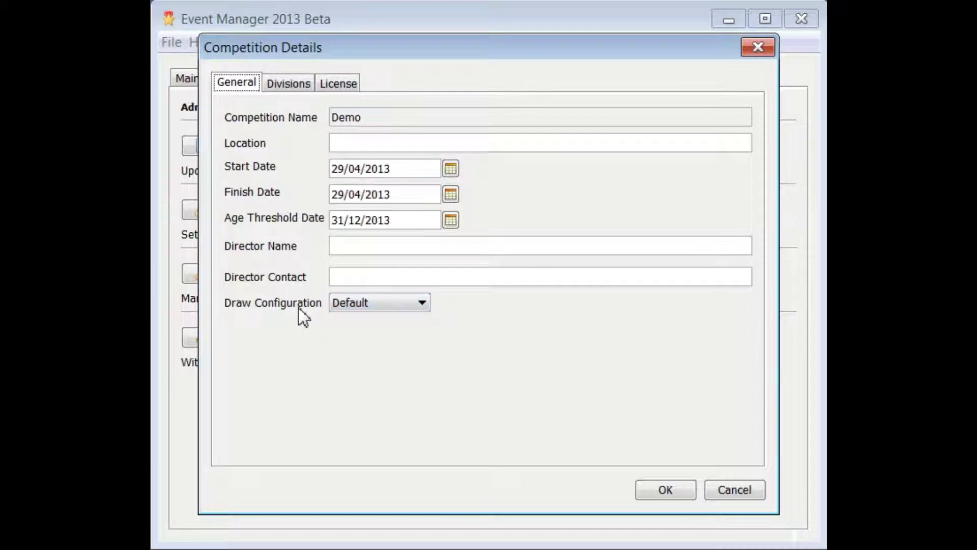
pyautogui.click(361, 304)
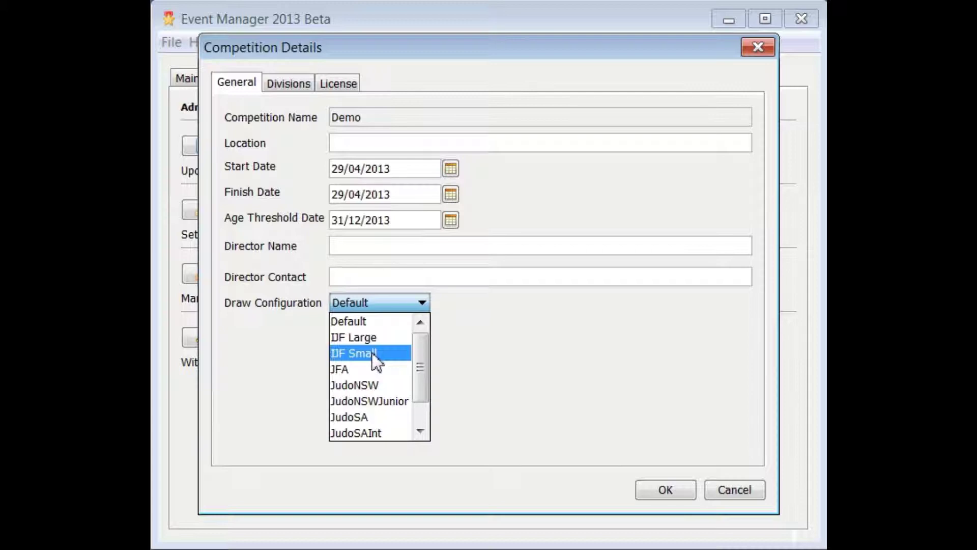
pyautogui.click(372, 352)
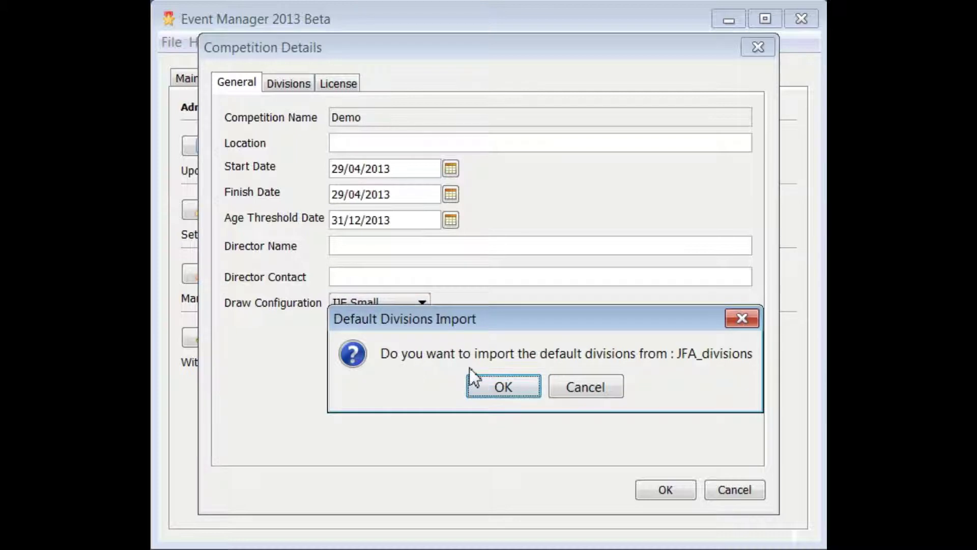
pyautogui.click(507, 382)
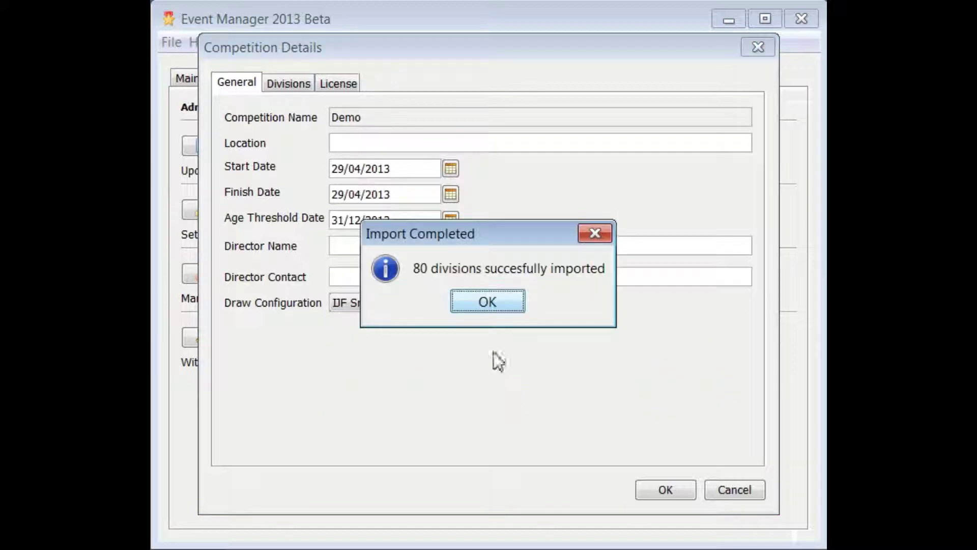
pyautogui.click(476, 305)
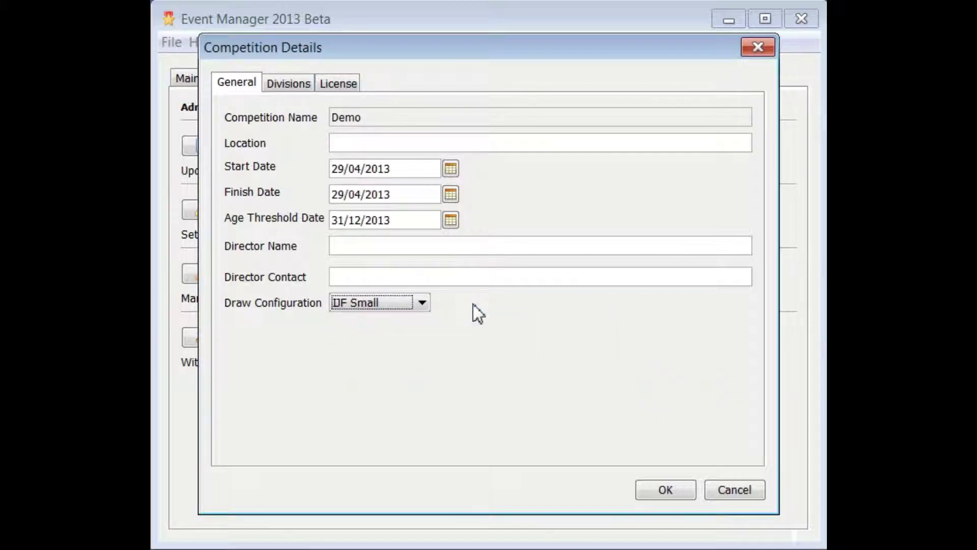
pyautogui.click(283, 85)
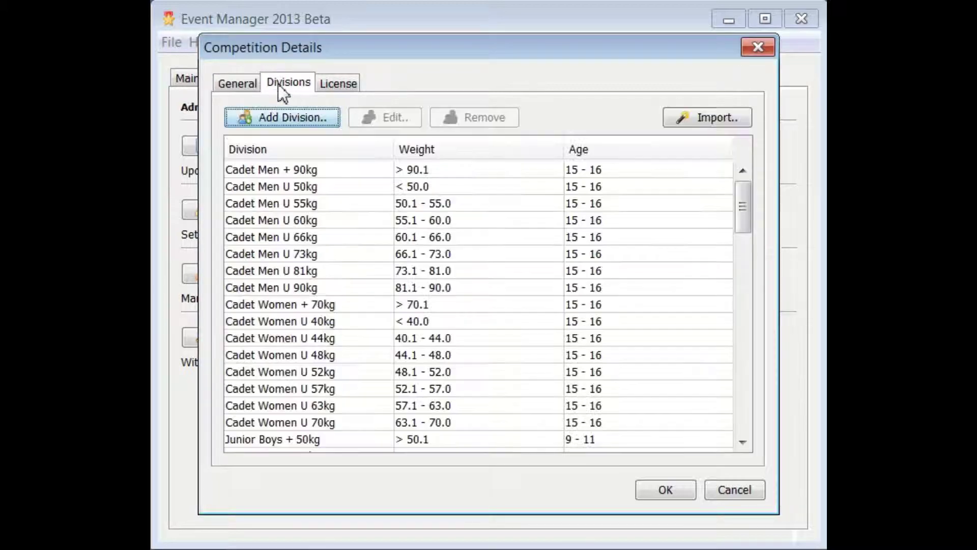
pyautogui.click(666, 489)
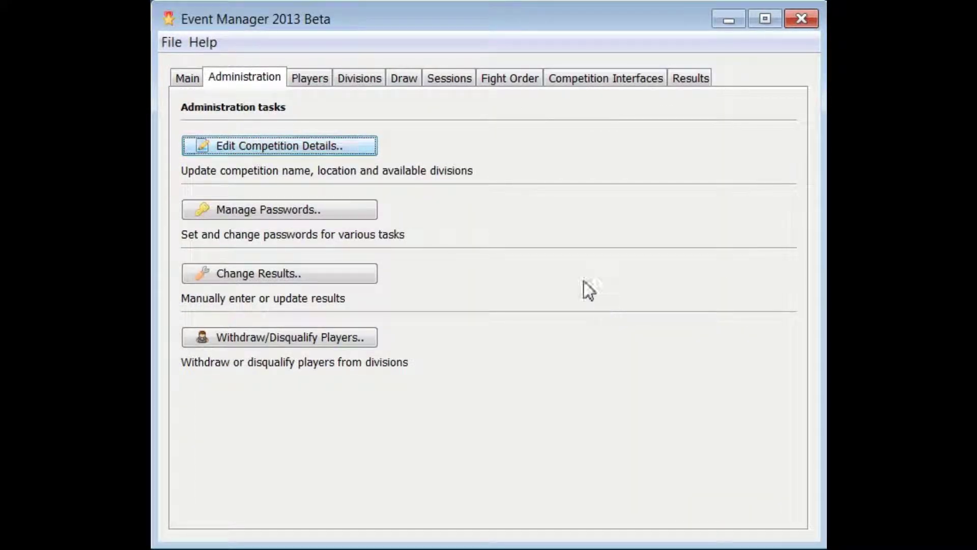
# Enable the competition's master password, entering and confirming the new password.
pyautogui.click(322, 217)
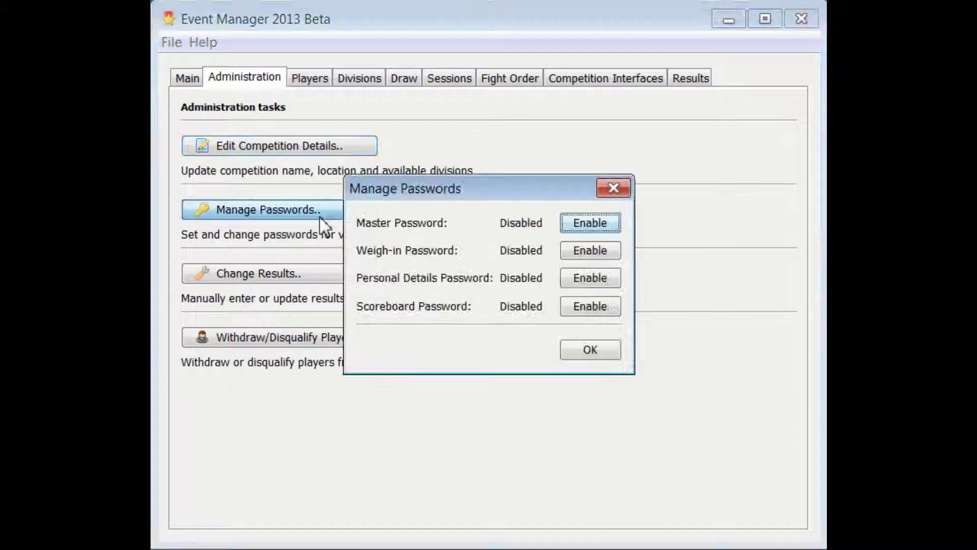
pyautogui.click(582, 225)
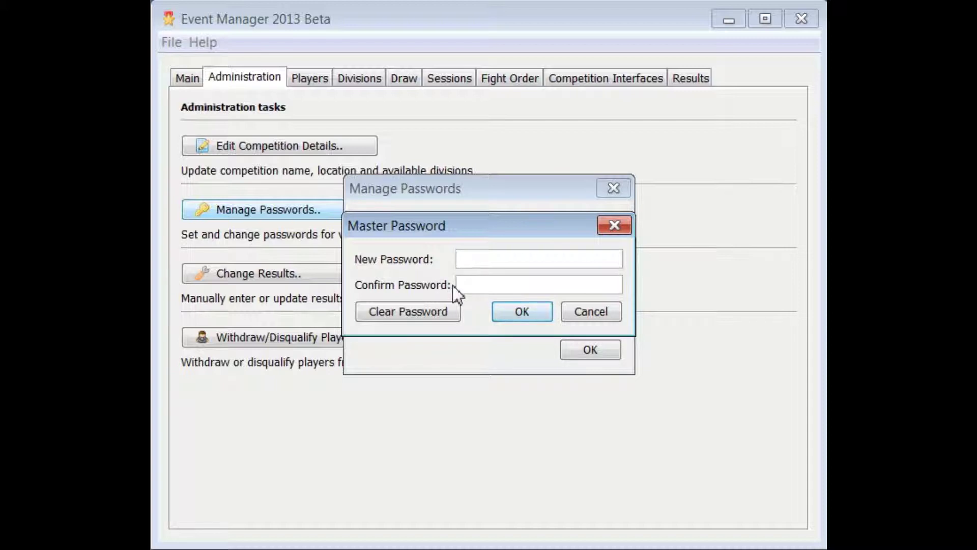
pyautogui.write('123456')
pyautogui.press('Tab')
pyautogui.write('123456')
pyautogui.click(529, 320)
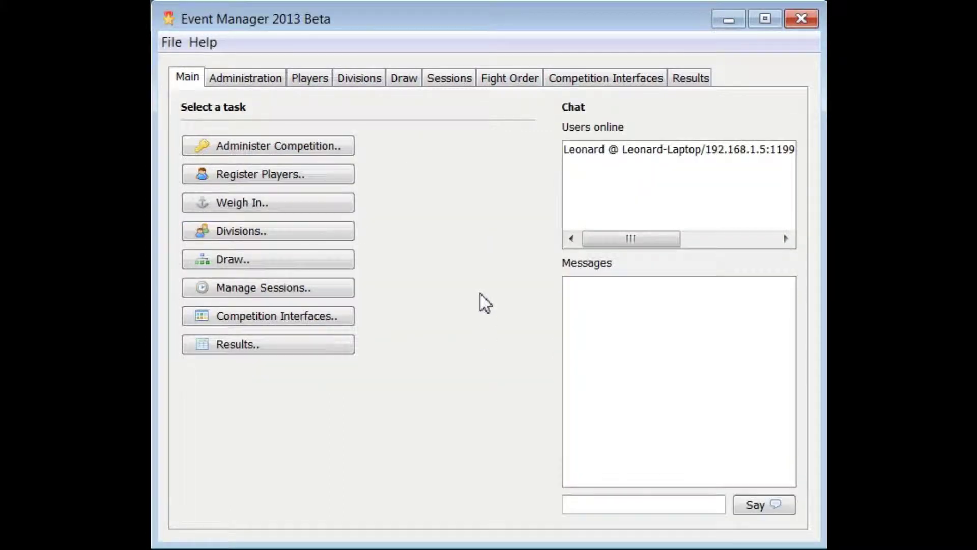
# Import the 100 players from RandomNamesWithSeeds.csv.
pyautogui.click(337, 174)
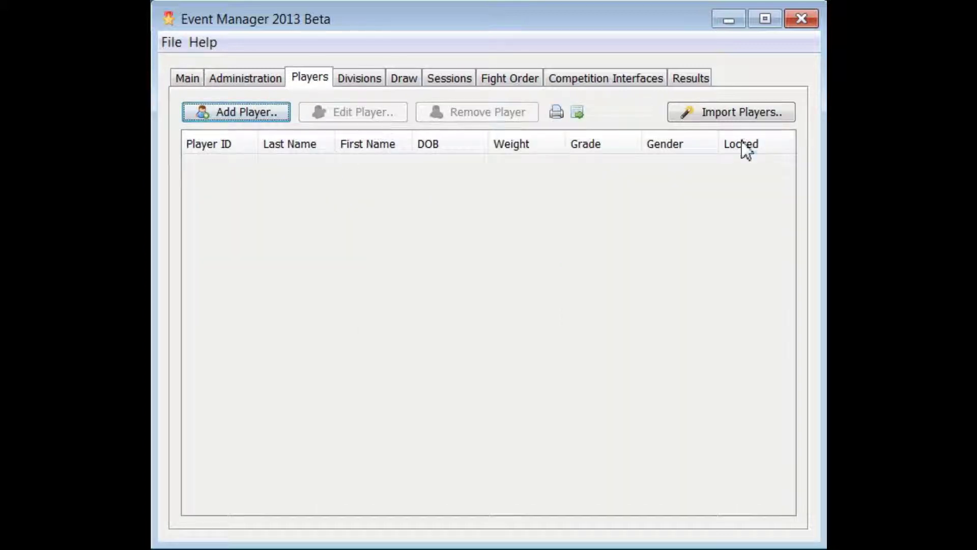
pyautogui.click(733, 117)
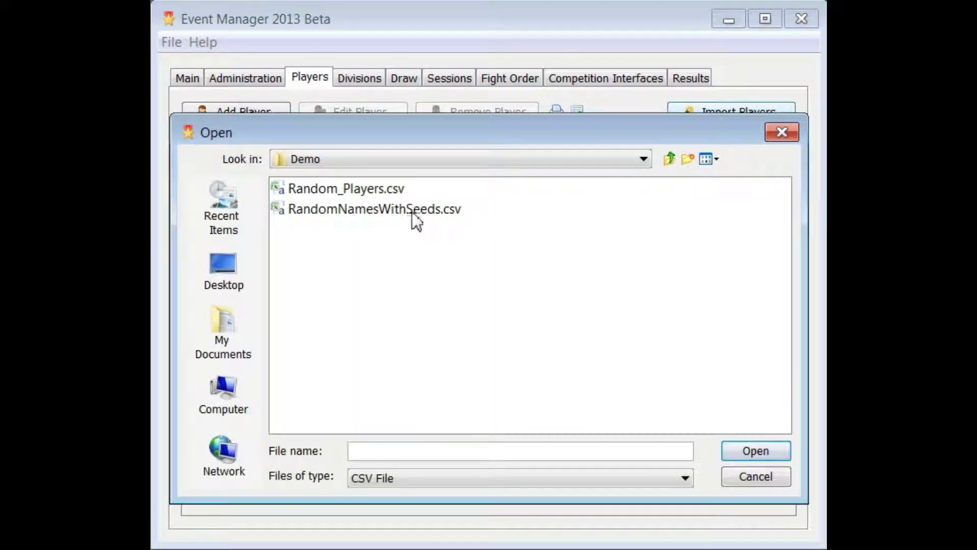
pyautogui.click(335, 211)
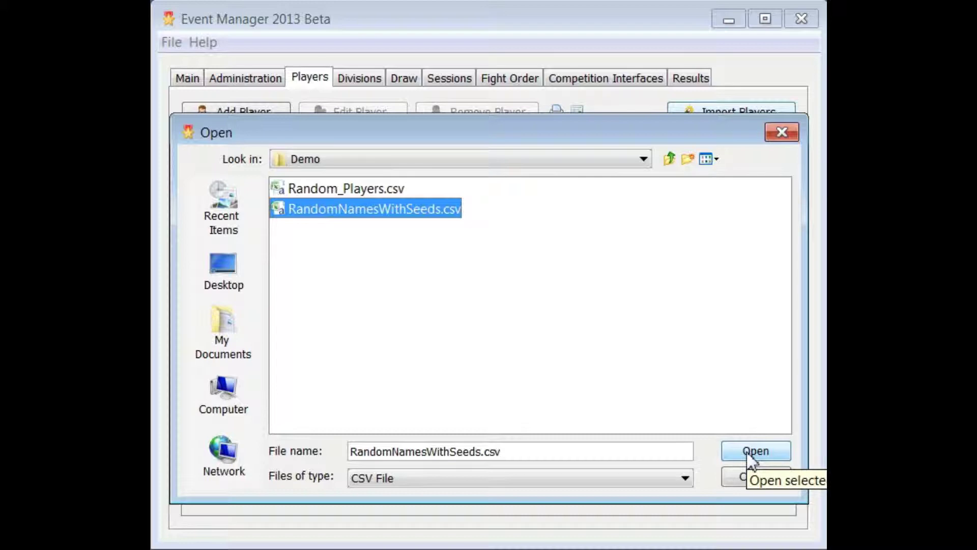
pyautogui.click(749, 453)
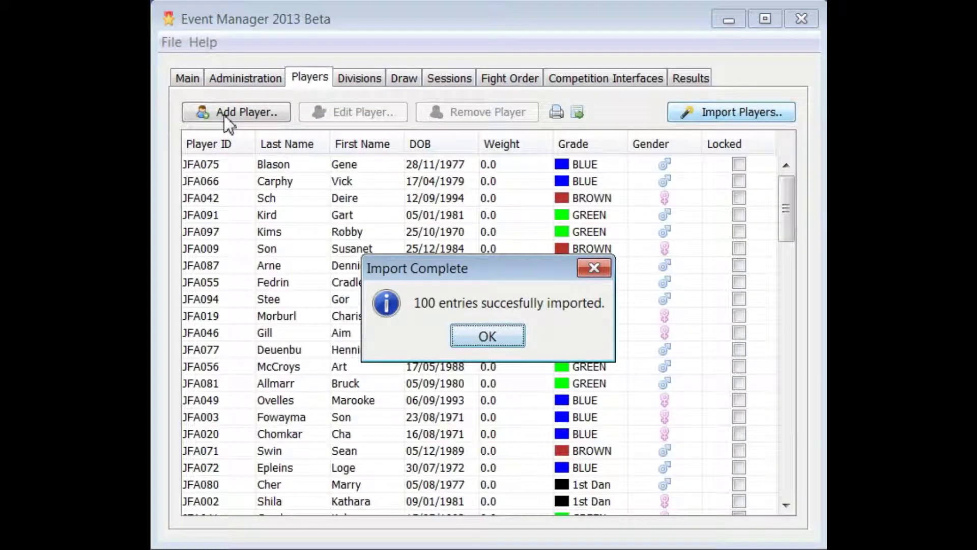
pyautogui.click(498, 337)
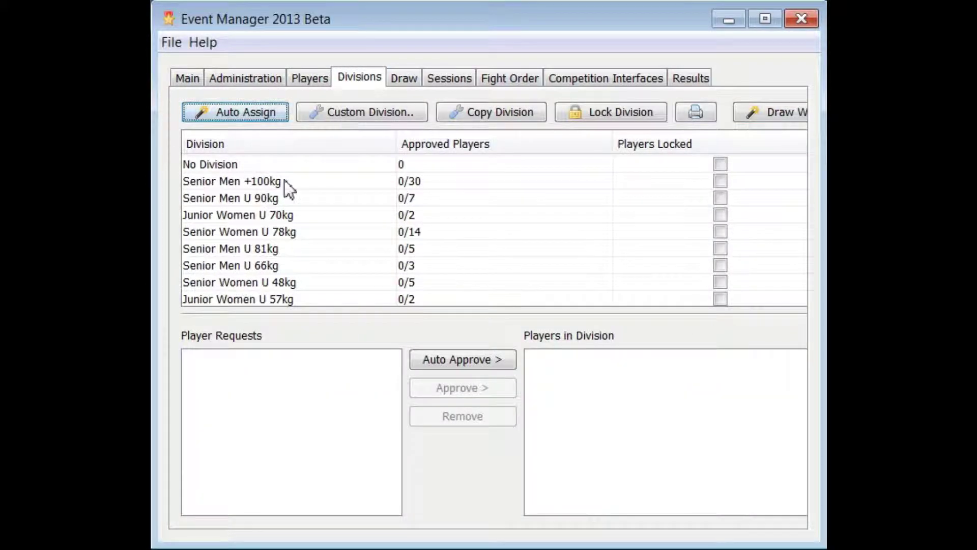
# Review player requests for Senior Men +100kg, Senior Women U 78kg and Senior Men U 66kg.
pyautogui.click(275, 183)
pyautogui.click(251, 229)
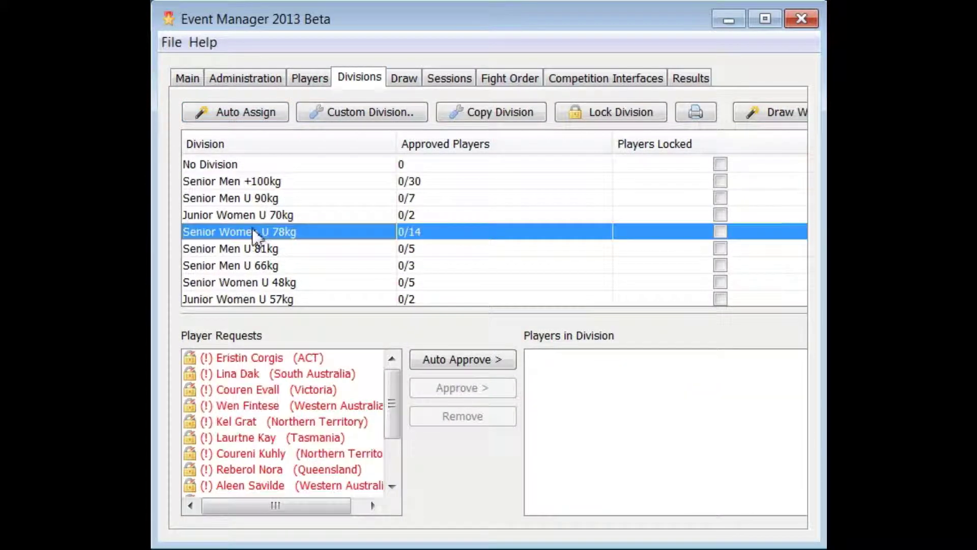
pyautogui.click(259, 265)
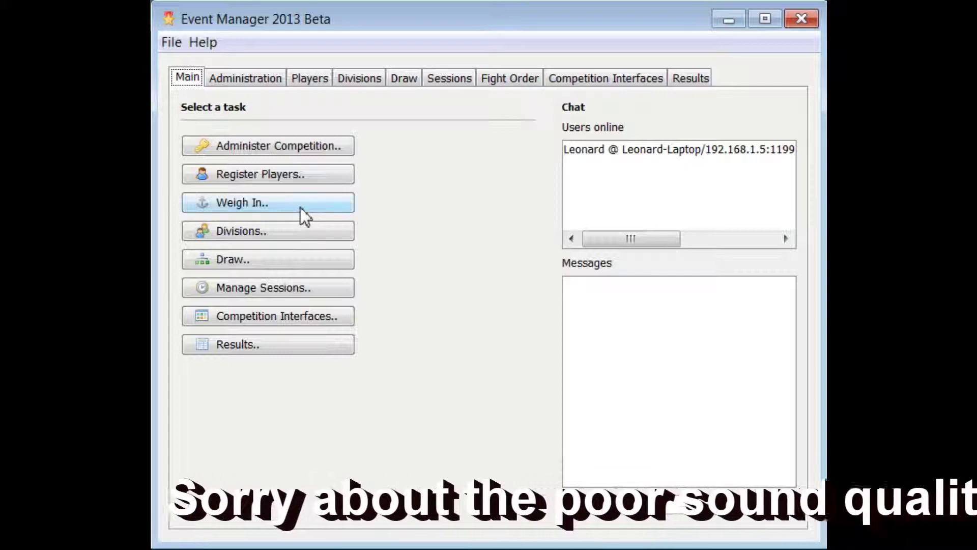
# Filter the Weigh In list to Senior Women U 70kg players.
pyautogui.click(235, 201)
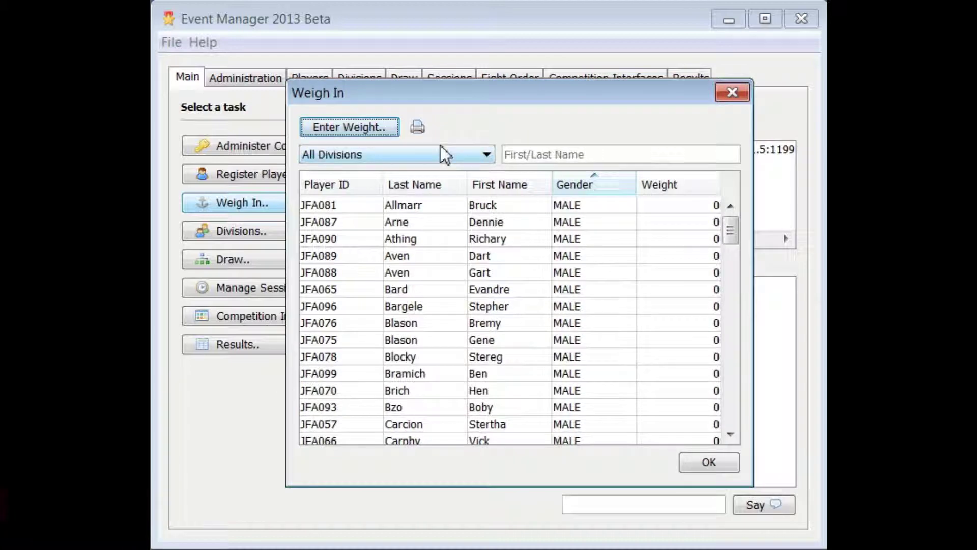
pyautogui.click(444, 157)
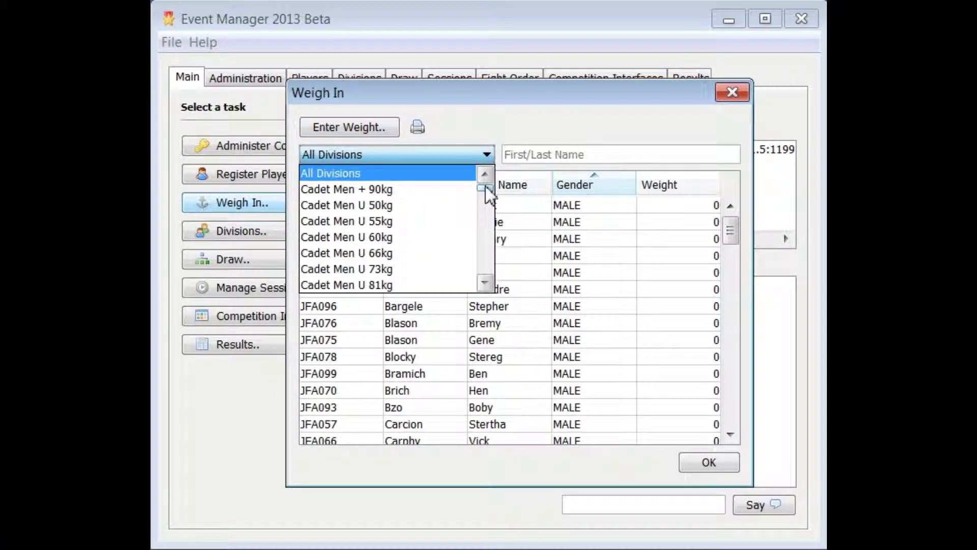
pyautogui.scroll(-5, 492, 274)
pyautogui.scroll(-5, 491, 274)
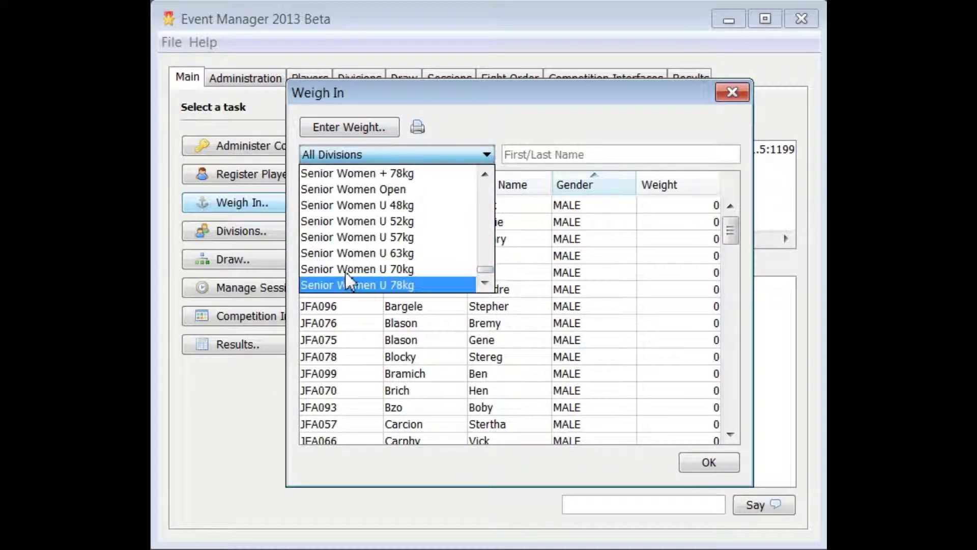
pyautogui.click(345, 271)
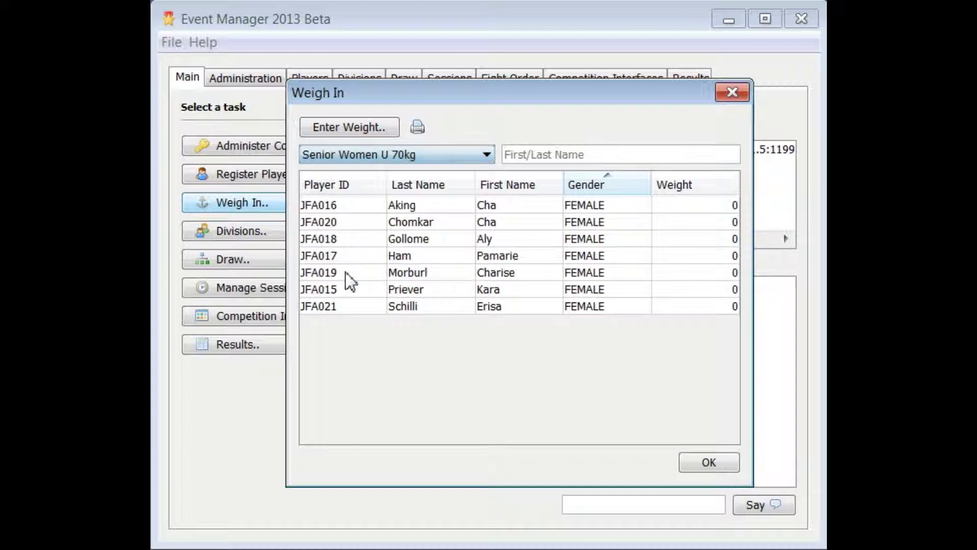
# Show players from all divisions and search the list by the player's name.
pyautogui.click(438, 148)
pyautogui.moveTo(486, 280); pyautogui.dragTo(489, 170)
pyautogui.click(471, 173)
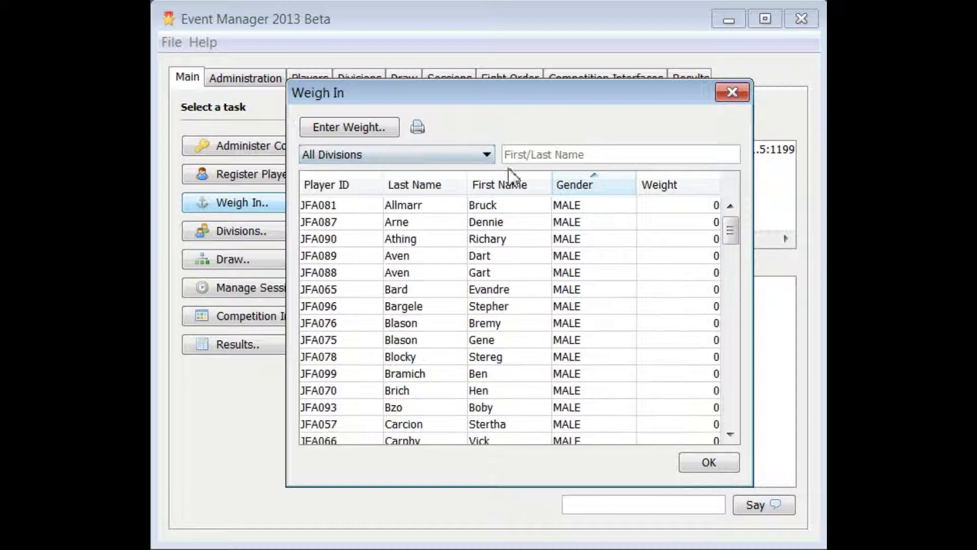
pyautogui.click(537, 160)
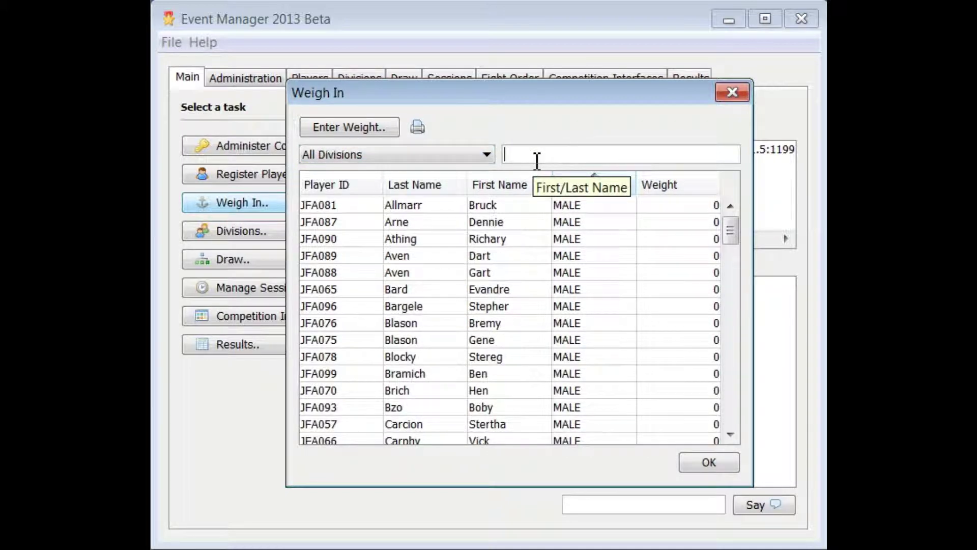
pyautogui.write('Le')
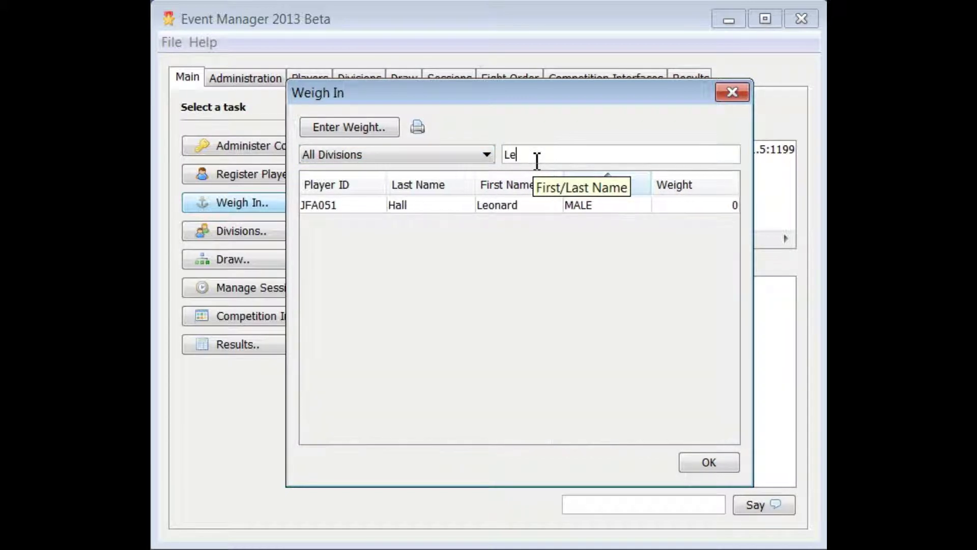
# Record the found player's weight as 98 kg, lock them, and clear the name search.
pyautogui.doubleClick(420, 206)
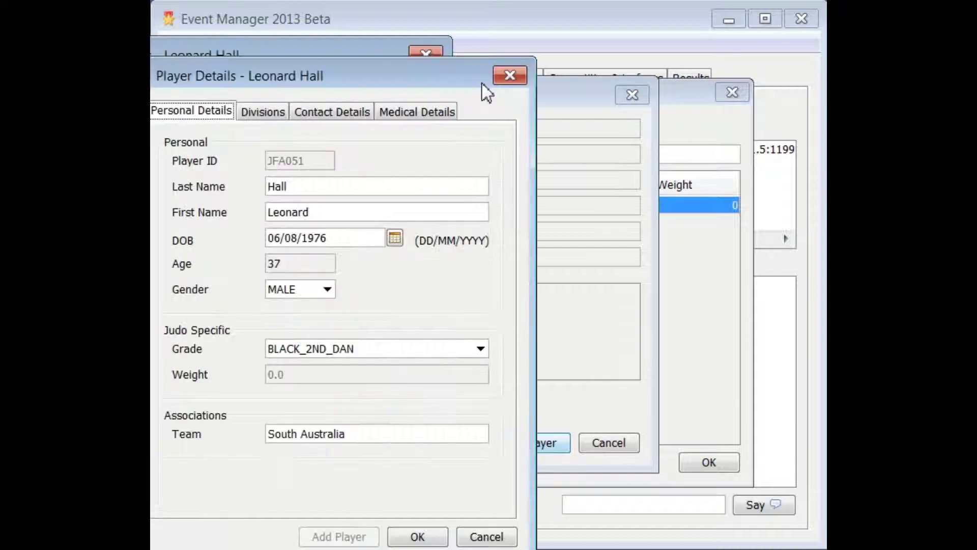
pyautogui.moveTo(431, 75); pyautogui.dragTo(582, 38)
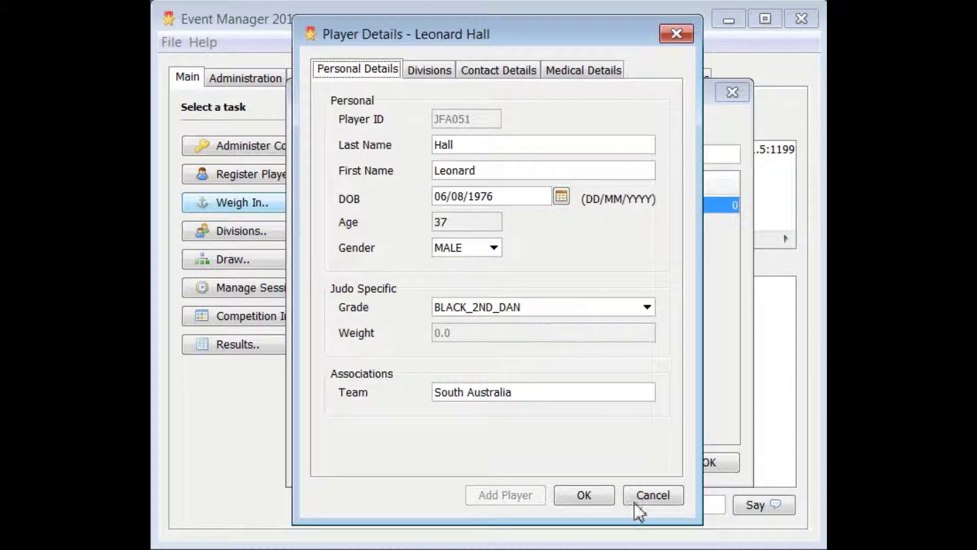
pyautogui.click(594, 496)
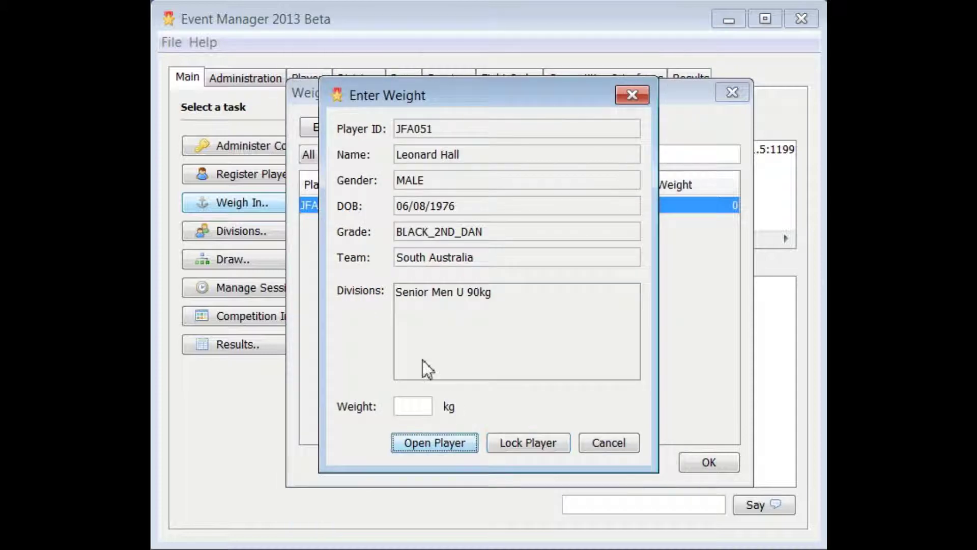
pyautogui.click(420, 405)
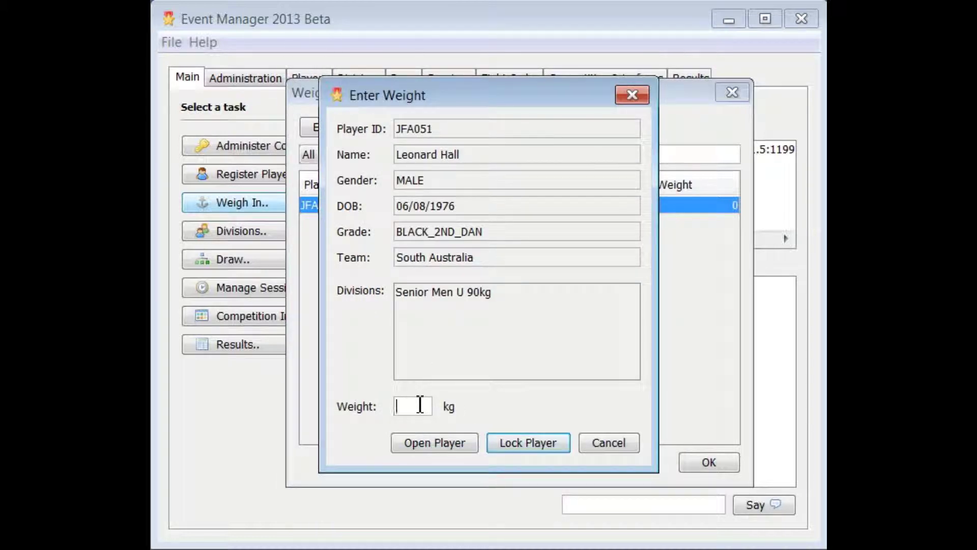
pyautogui.click(514, 448)
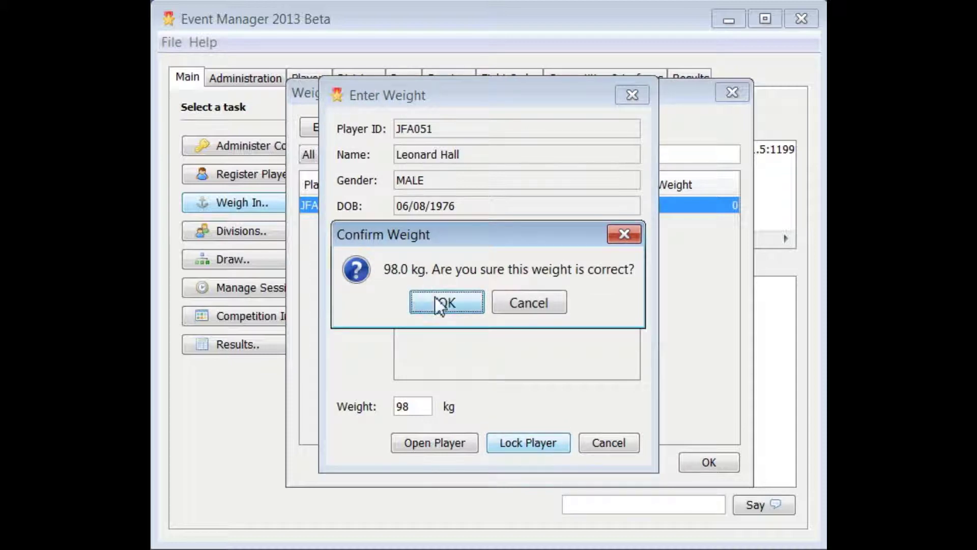
pyautogui.click(442, 303)
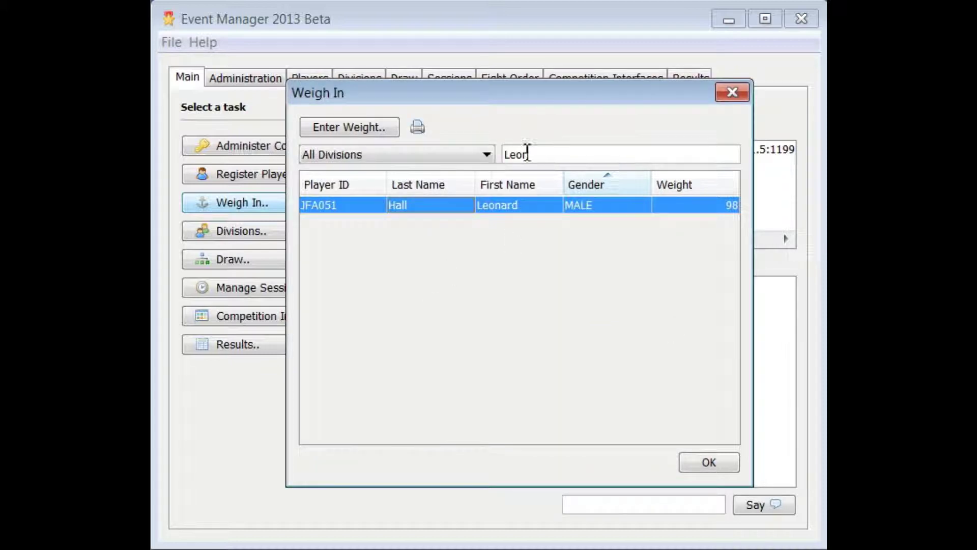
pyautogui.moveTo(535, 153); pyautogui.dragTo(492, 152)
pyautogui.press('BackSpace')
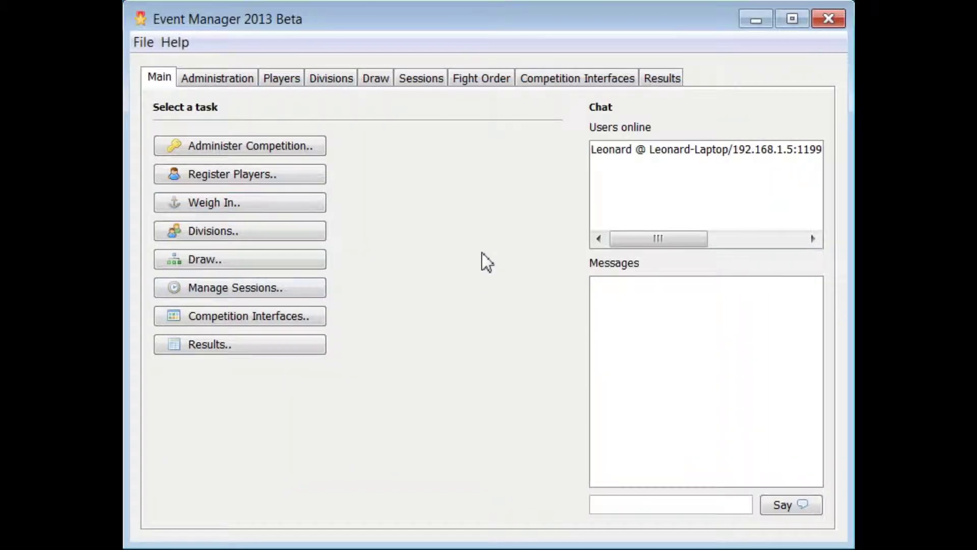
# Start the Draw Wizard for Senior Women U 48kg and browse each team filter.
pyautogui.click(338, 78)
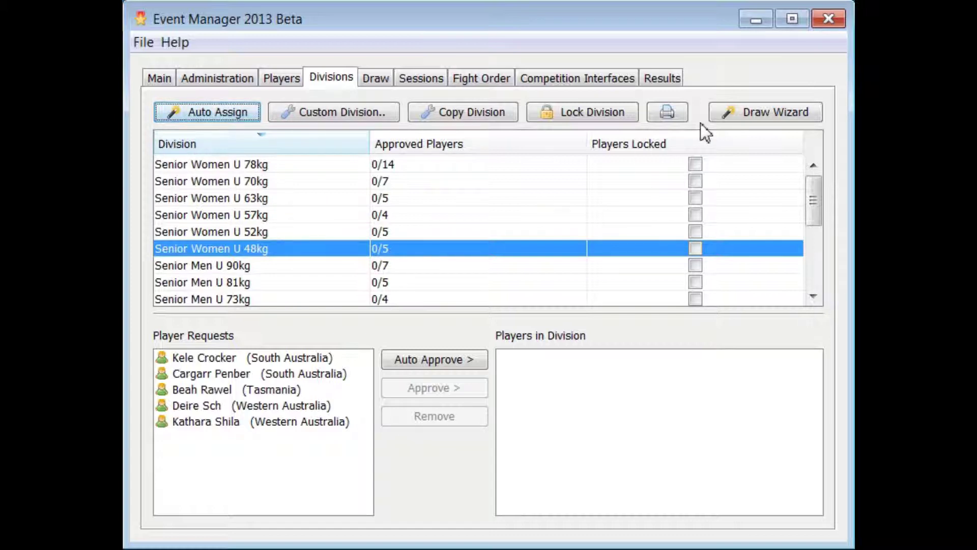
pyautogui.click(745, 113)
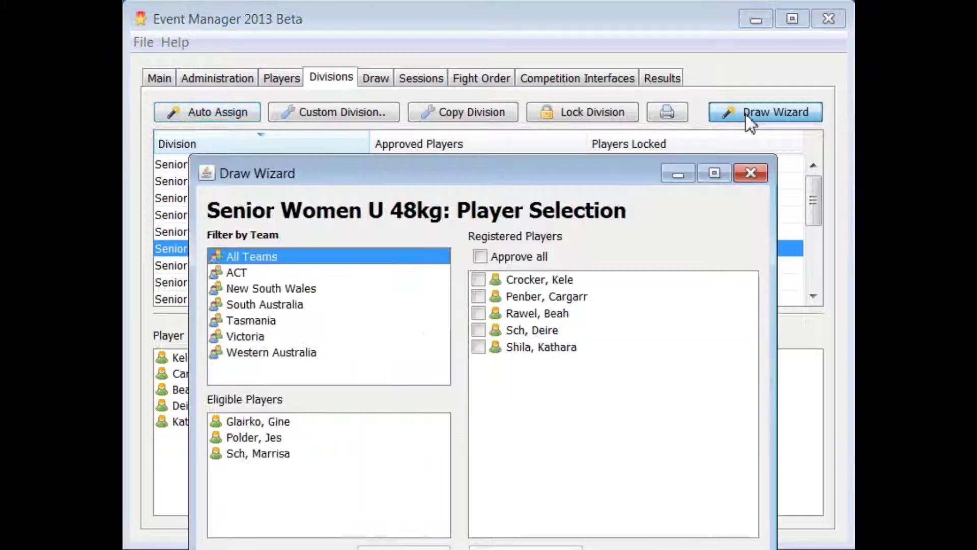
pyautogui.moveTo(579, 170); pyautogui.dragTo(586, 53)
pyautogui.click(255, 152)
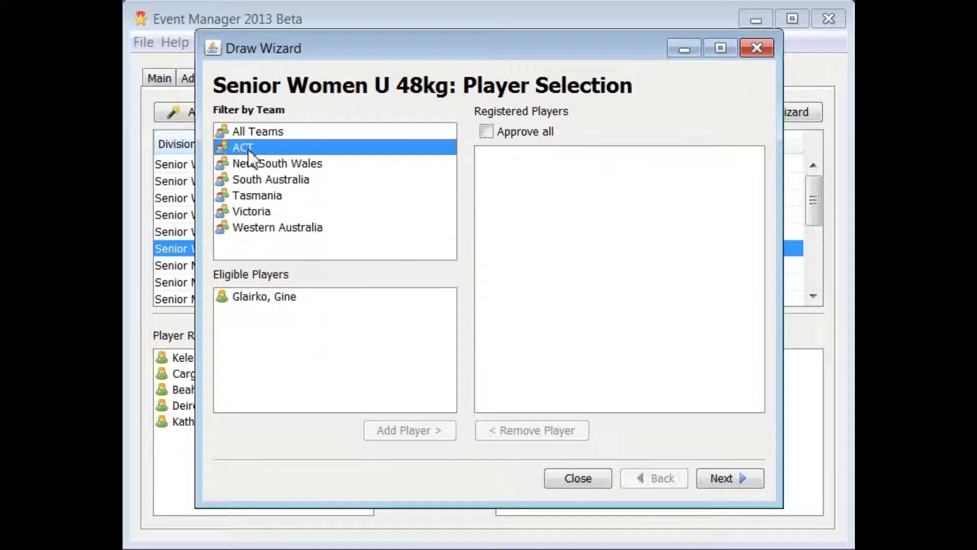
pyautogui.click(255, 163)
pyautogui.click(255, 182)
pyautogui.click(254, 192)
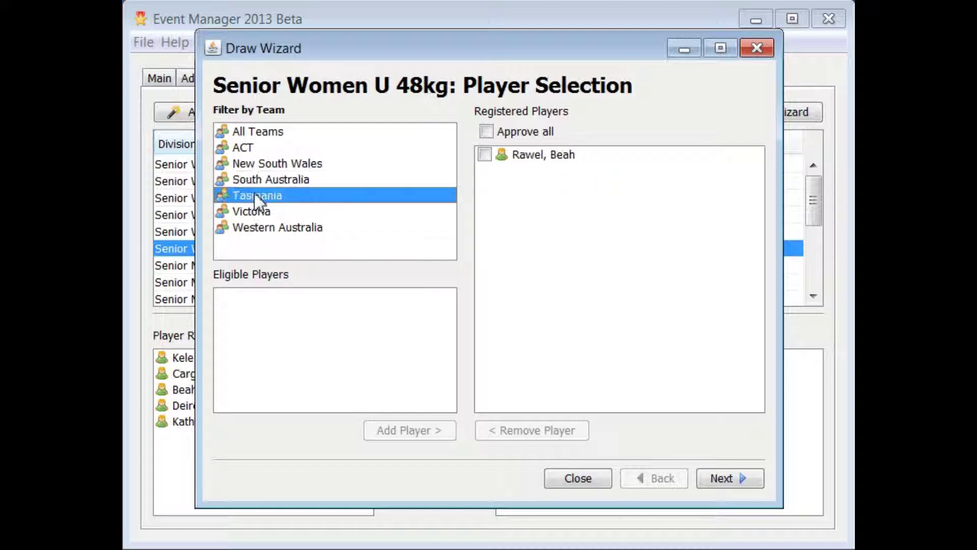
pyautogui.click(255, 212)
pyautogui.click(254, 227)
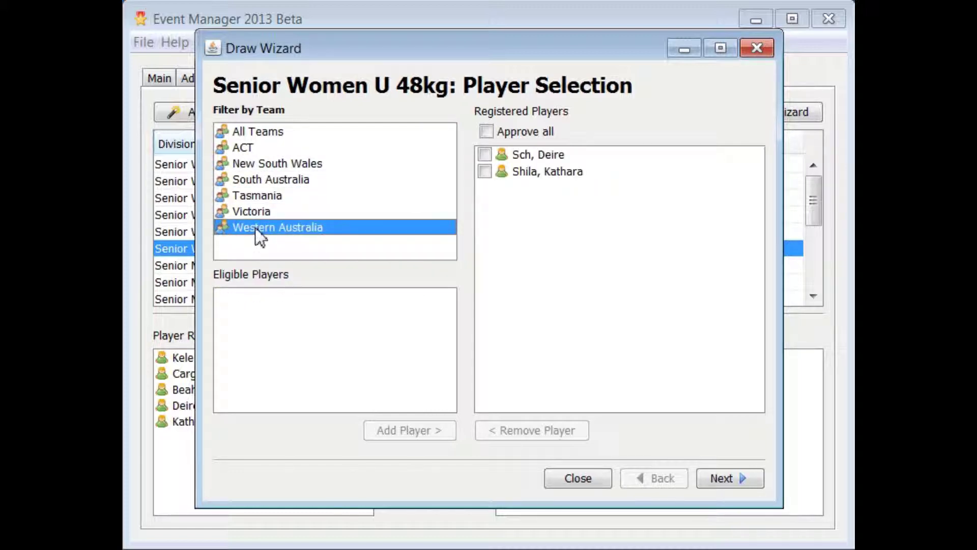
# Show all teams, approve all five players, and continue to Seeding.
pyautogui.click(267, 134)
pyautogui.click(515, 131)
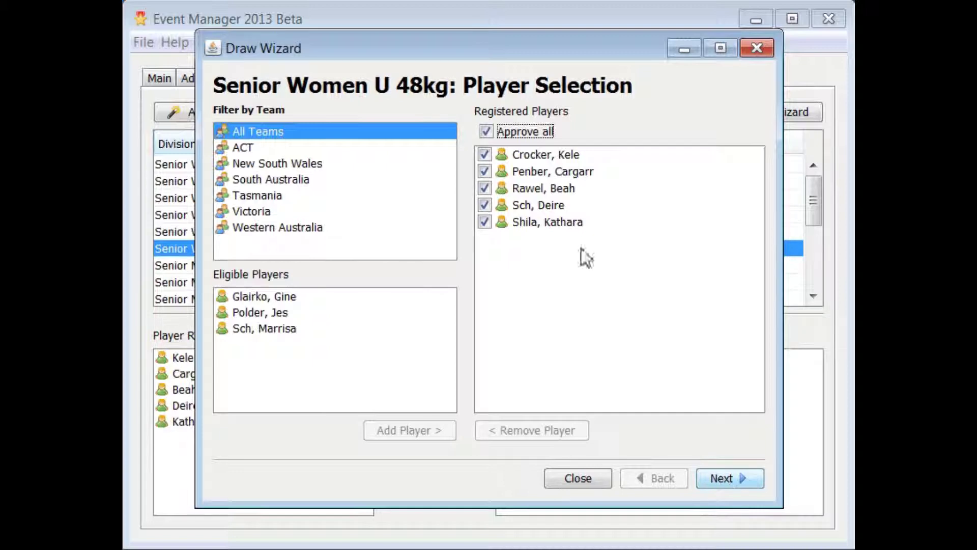
pyautogui.click(743, 479)
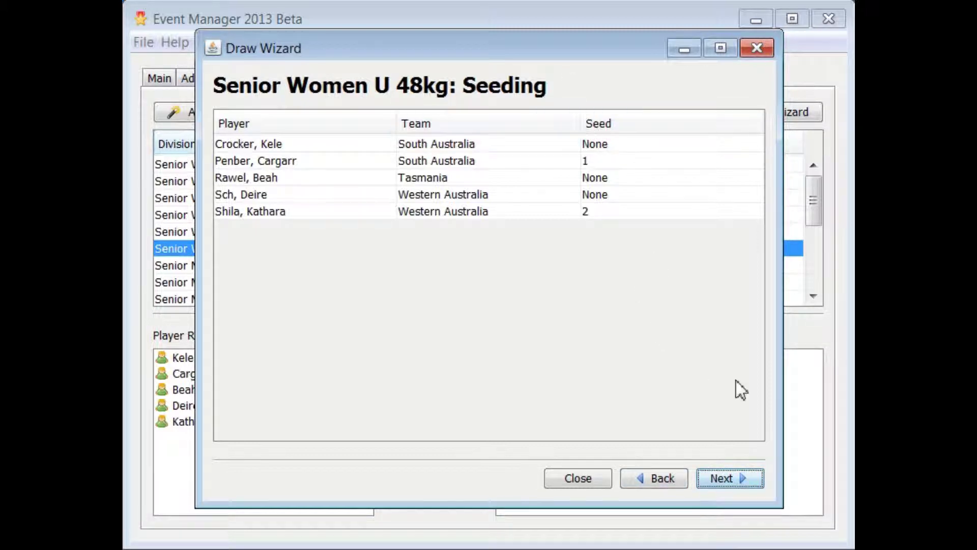
# Pass the Seeding page and confirm locking the Senior Women U 48kg draw.
pyautogui.click(752, 487)
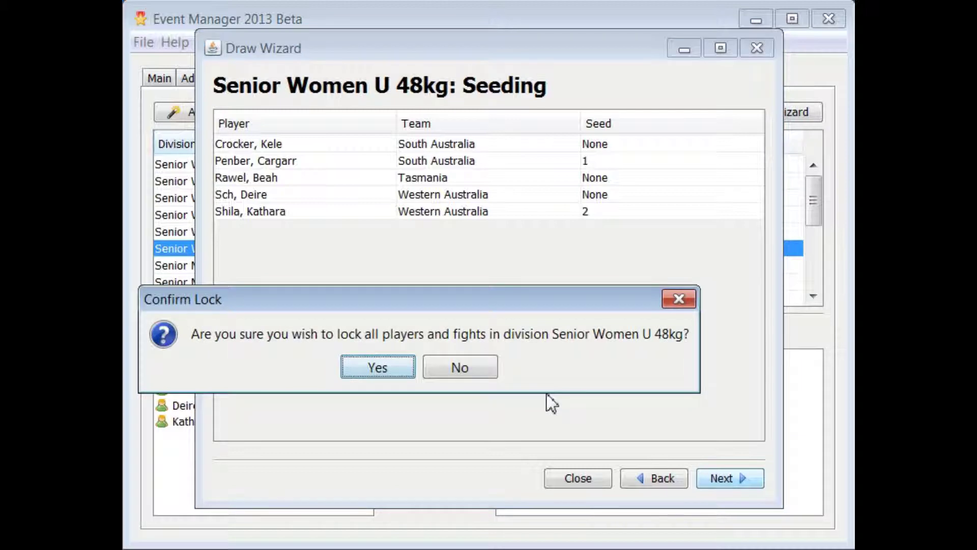
pyautogui.click(373, 367)
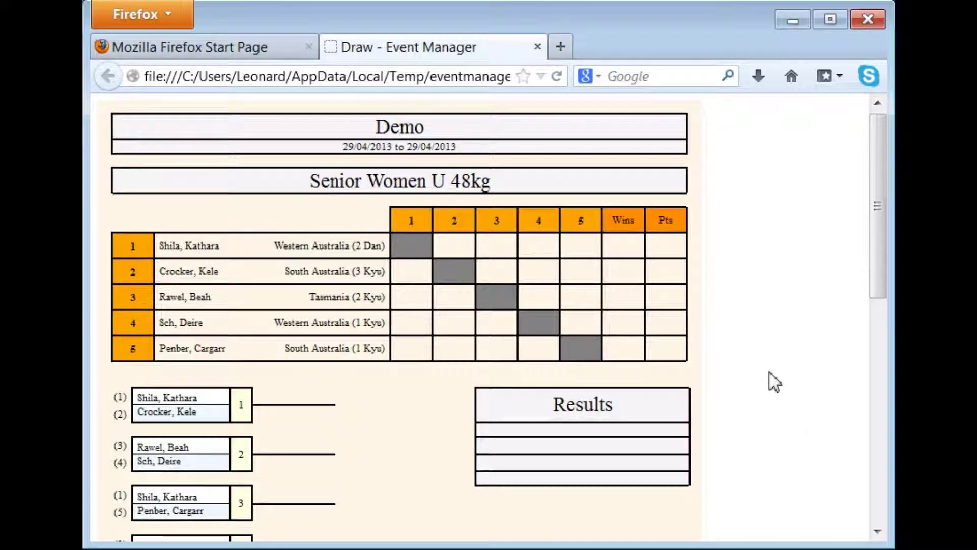
# Scroll through the Senior Women U 48kg draw sheet to the final bracket, then return to Event Manager.
pyautogui.scroll(-10, 767, 382)
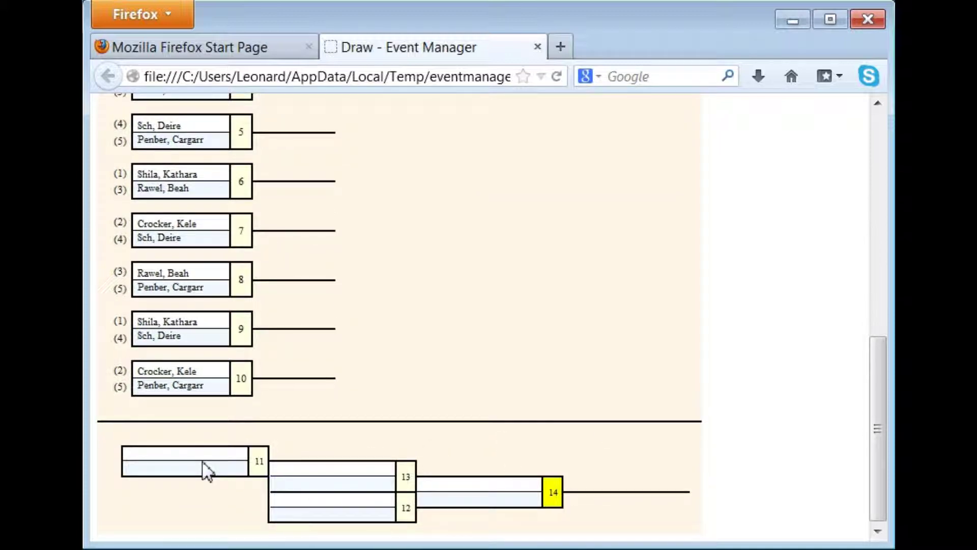
pyautogui.scroll(10, 632, 421)
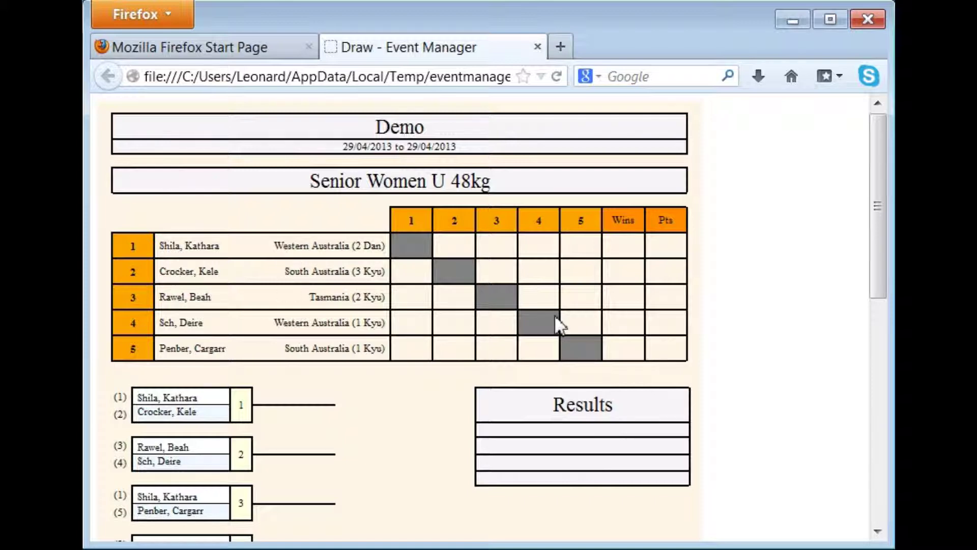
pyautogui.scroll(-1, 565, 323)
pyautogui.scroll(-5, 566, 313)
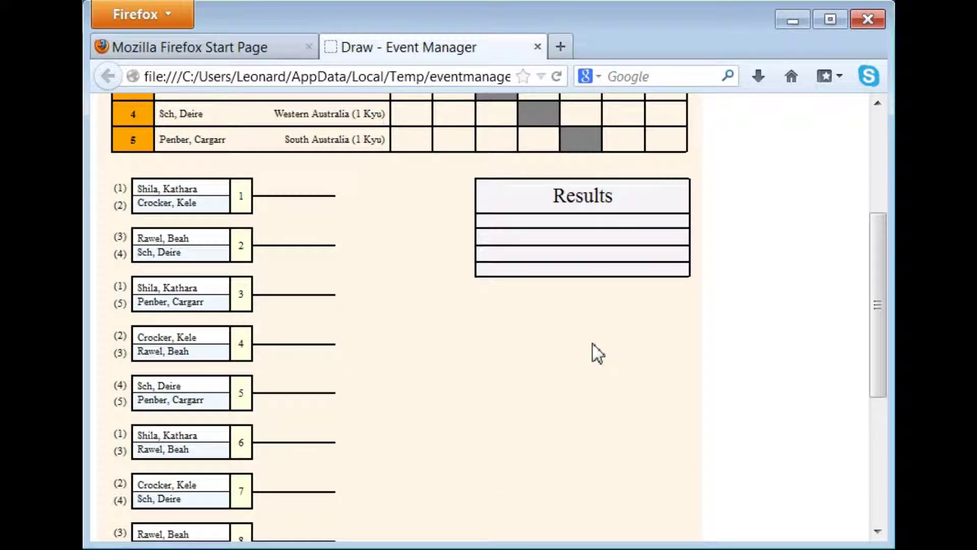
pyautogui.scroll(-7, 598, 357)
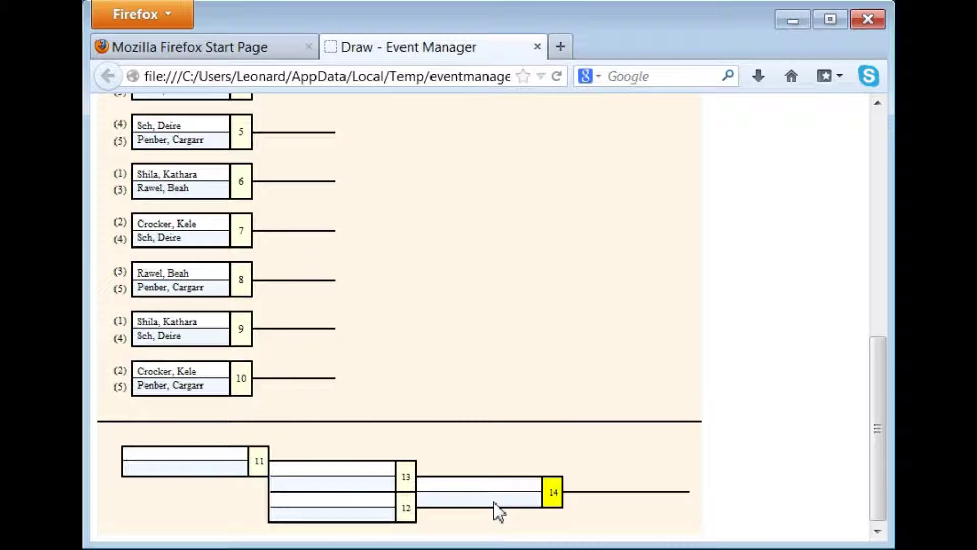
pyautogui.scroll(12, 496, 509)
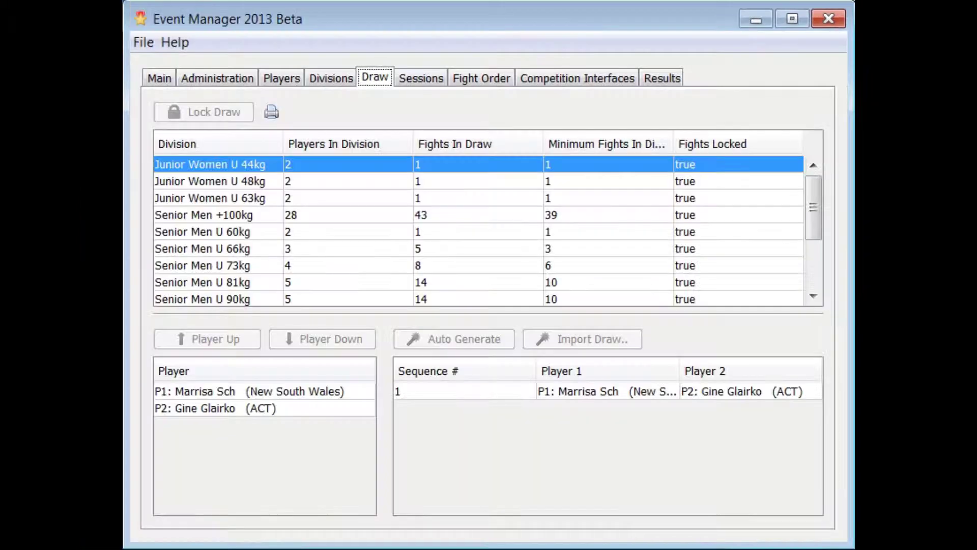
pyautogui.click(792, 21)
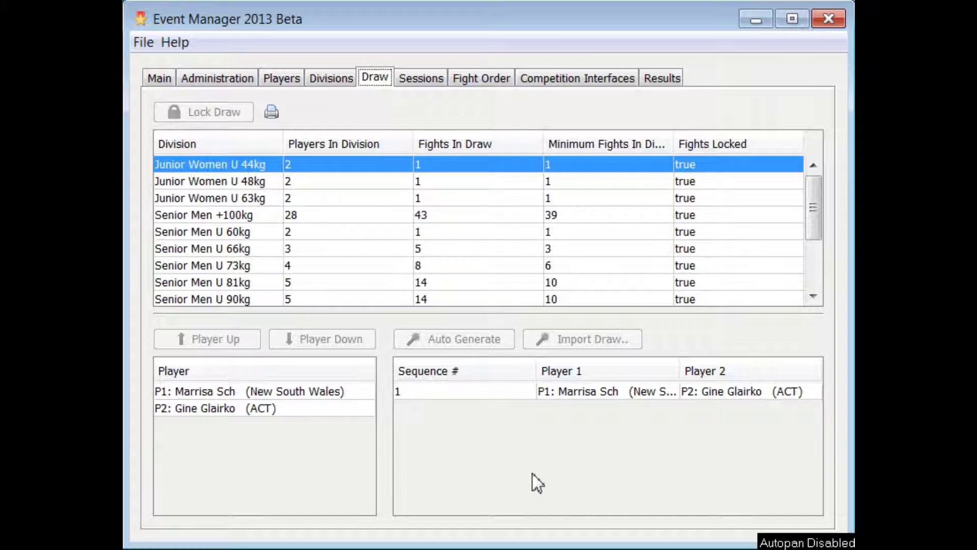
# Confirm the divisions show Fights Locked, then go to the Sessions page.
pyautogui.moveTo(811, 205)
pyautogui.mouseDown()
pyautogui.moveTo(813, 264)
pyautogui.moveTo(805, 192)
pyautogui.mouseUp()
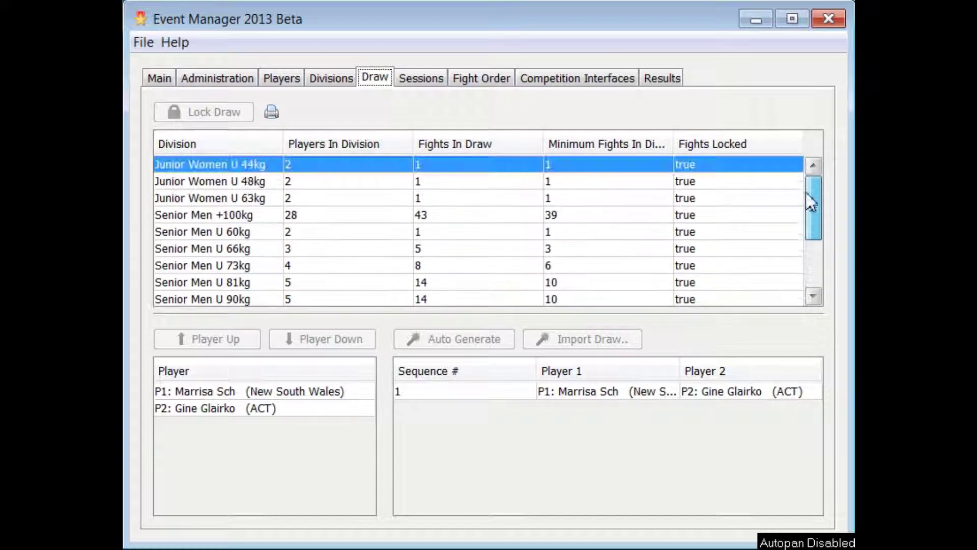
pyautogui.click(414, 81)
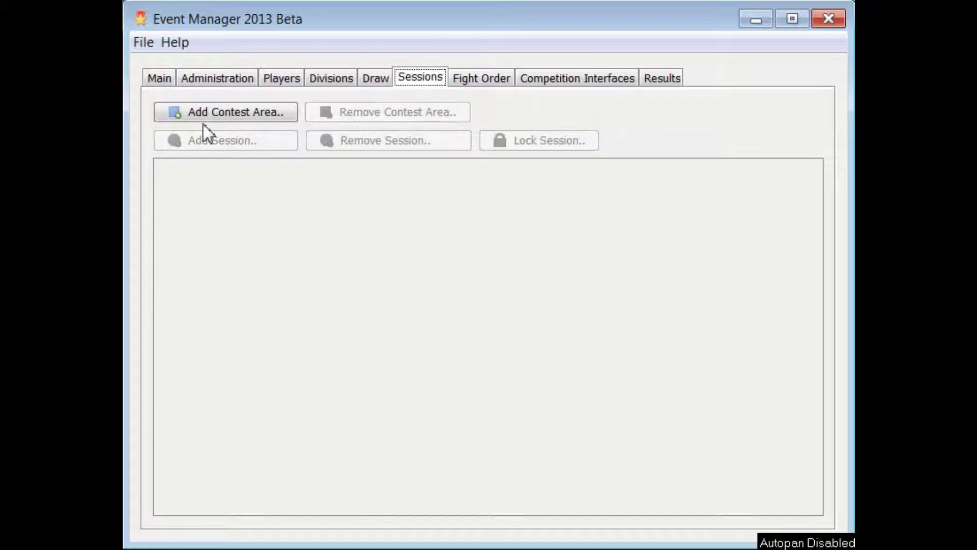
# Add two contest areas named 'Mat 1' and 'Mat 2'.
pyautogui.click(220, 113)
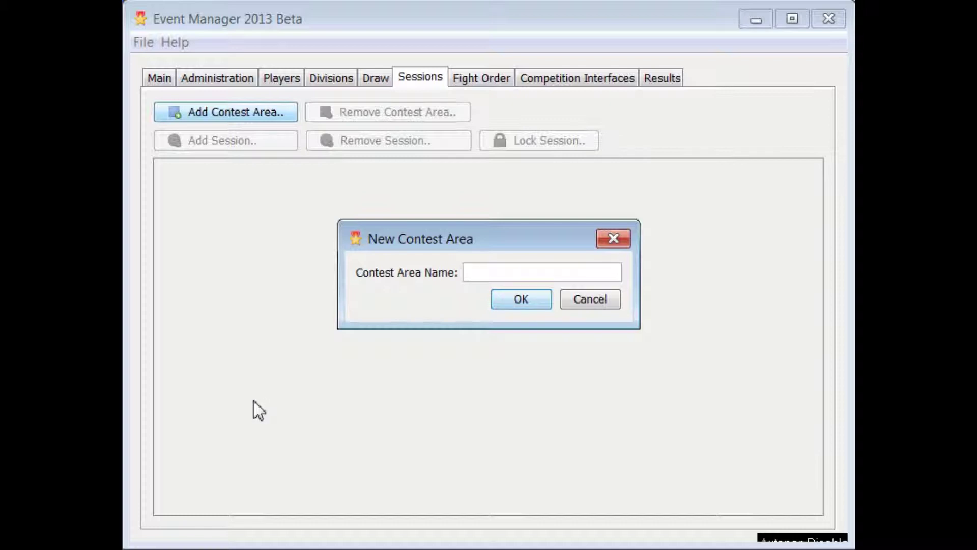
pyautogui.write('Mat 1')
pyautogui.click(517, 302)
pyautogui.click(220, 113)
pyautogui.write('Mat 2')
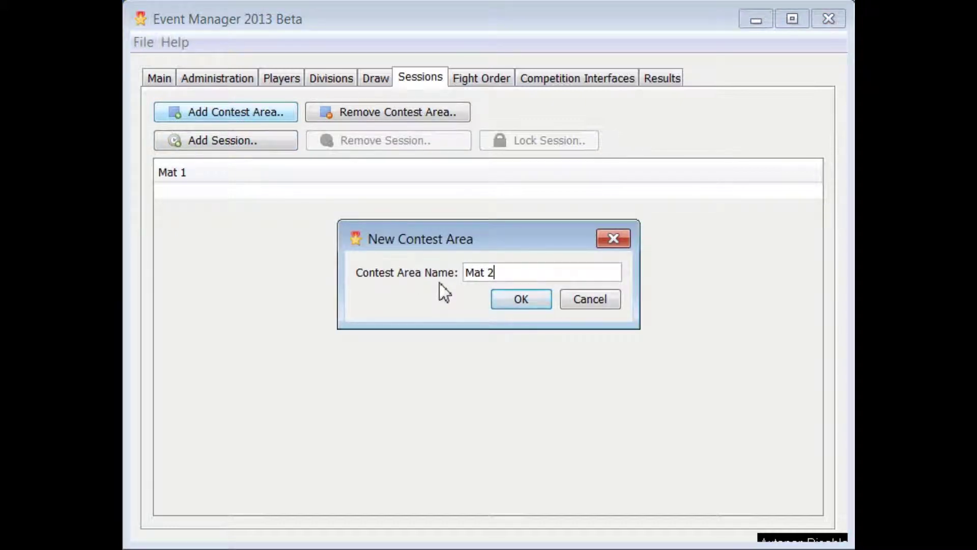
pyautogui.click(527, 301)
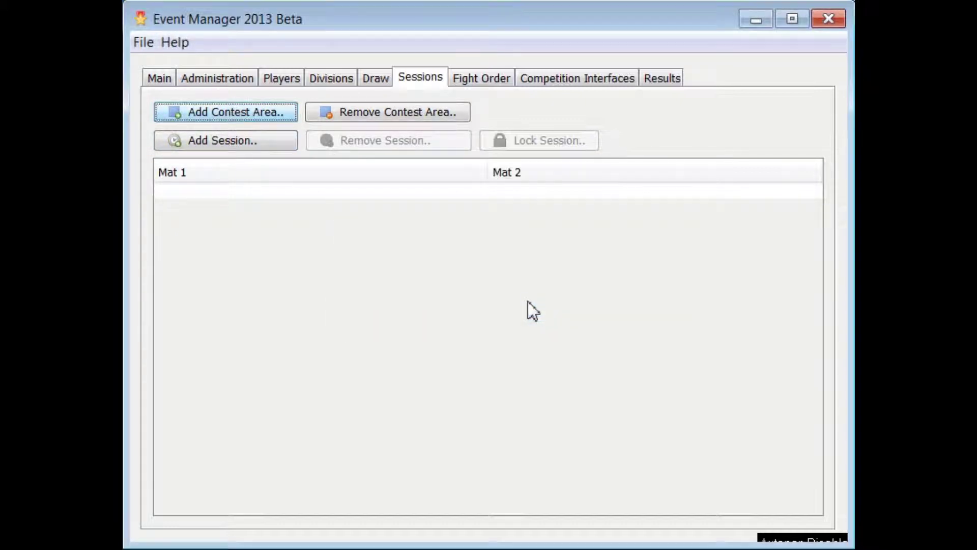
# Create session M1 S1 with Junior Women U 44kg, U 48kg and U 63kg divisions.
pyautogui.click(211, 145)
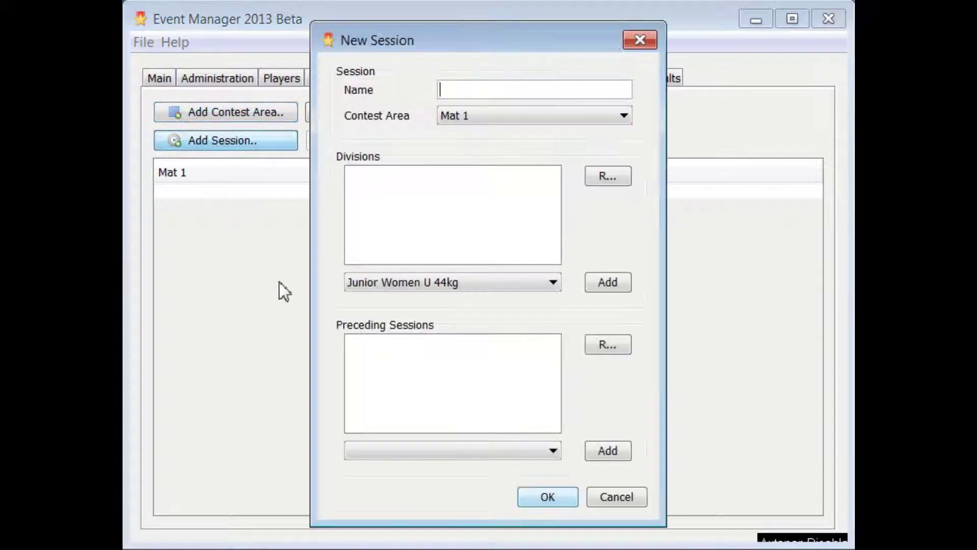
pyautogui.write('M1 st')
pyautogui.press('BackSpace')
pyautogui.press('BackSpace')
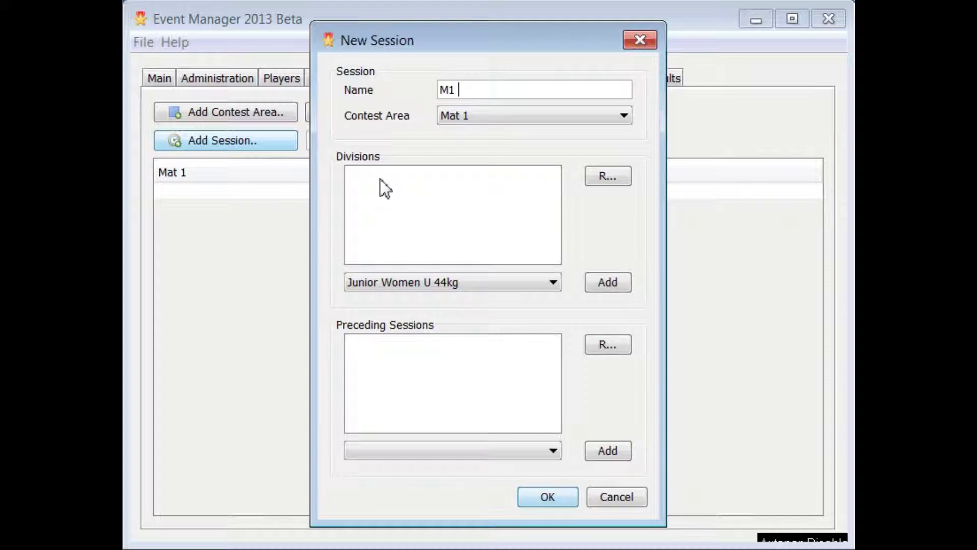
pyautogui.write('S')
pyautogui.write('`')
pyautogui.click(607, 286)
pyautogui.click(607, 285)
pyautogui.click(607, 285)
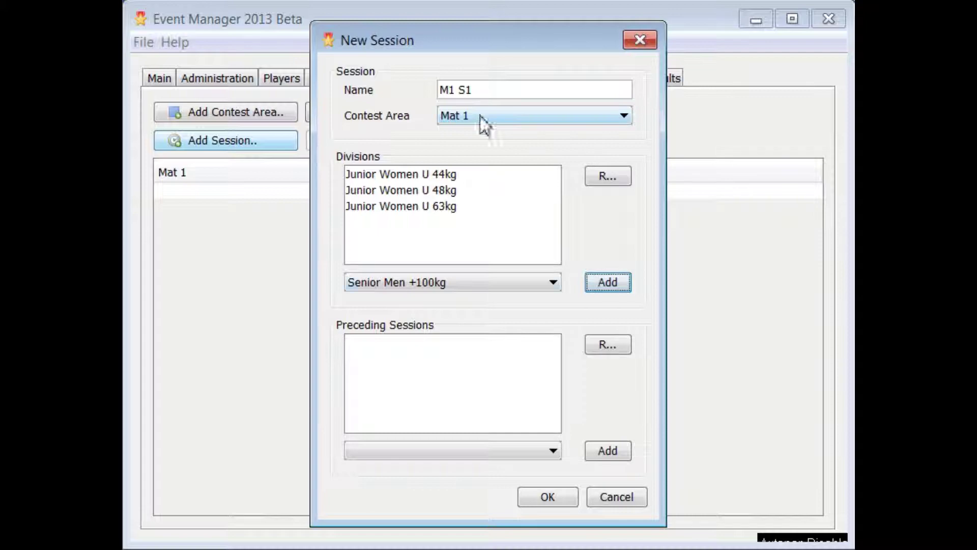
pyautogui.click(554, 502)
# Create session M2 M1 with Senior Men +100kg, U 60kg, U 66kg, U 73kg, U 81kg, U 90kg.
pyautogui.click(201, 142)
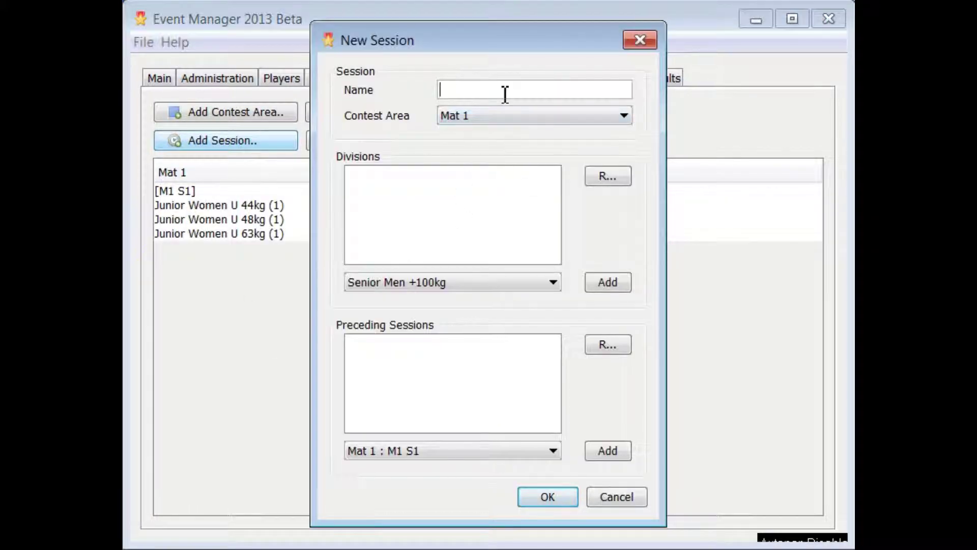
pyautogui.write('M2 M1')
pyautogui.click(607, 282)
pyautogui.click(607, 282)
pyautogui.click(607, 282)
pyautogui.click(607, 283)
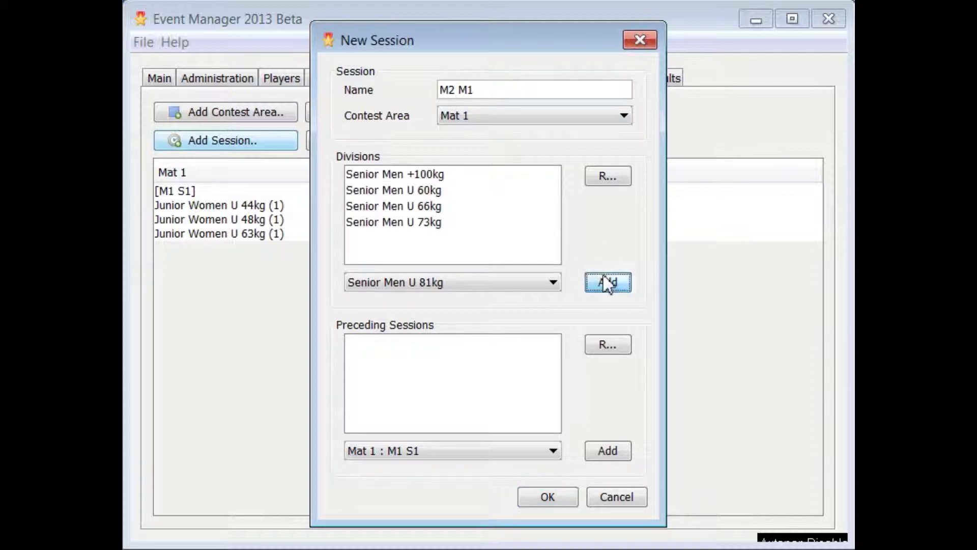
pyautogui.click(607, 282)
pyautogui.click(607, 282)
pyautogui.click(607, 283)
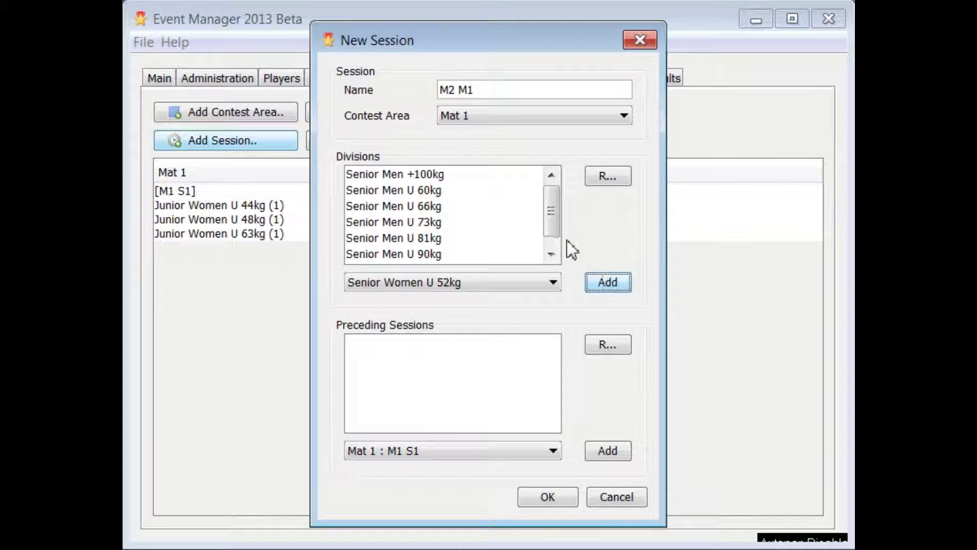
pyautogui.click(551, 254)
pyautogui.click(360, 257)
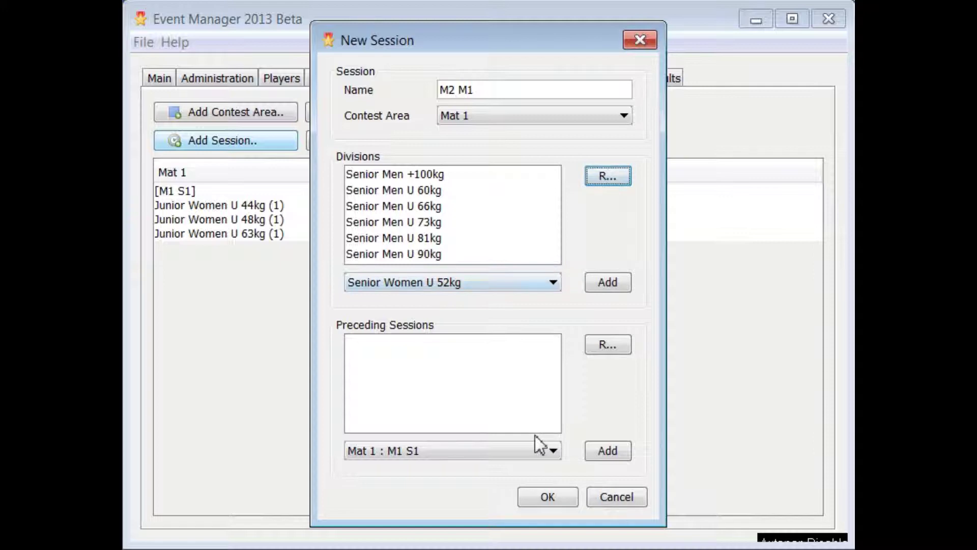
pyautogui.click(543, 496)
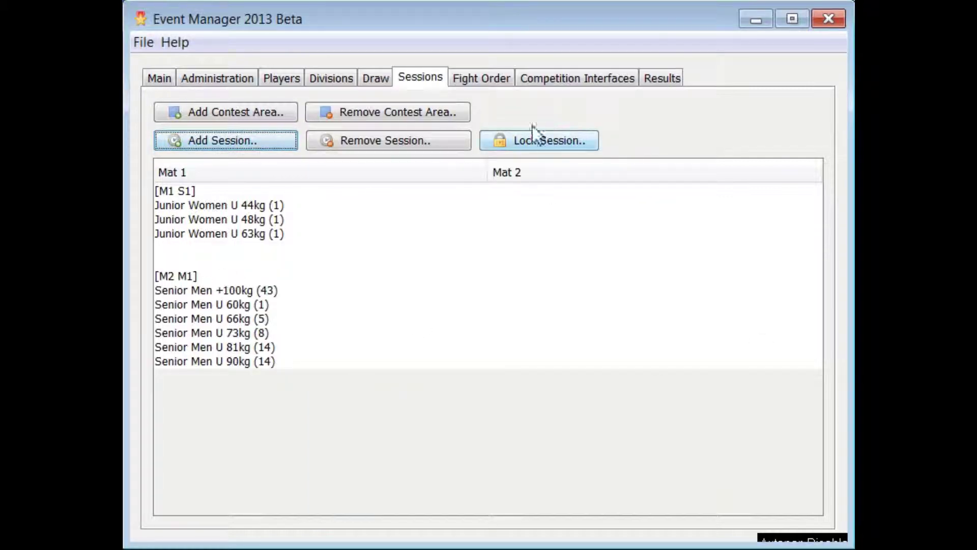
# Delete the session Mat 1 : M2 M1.
pyautogui.click(361, 142)
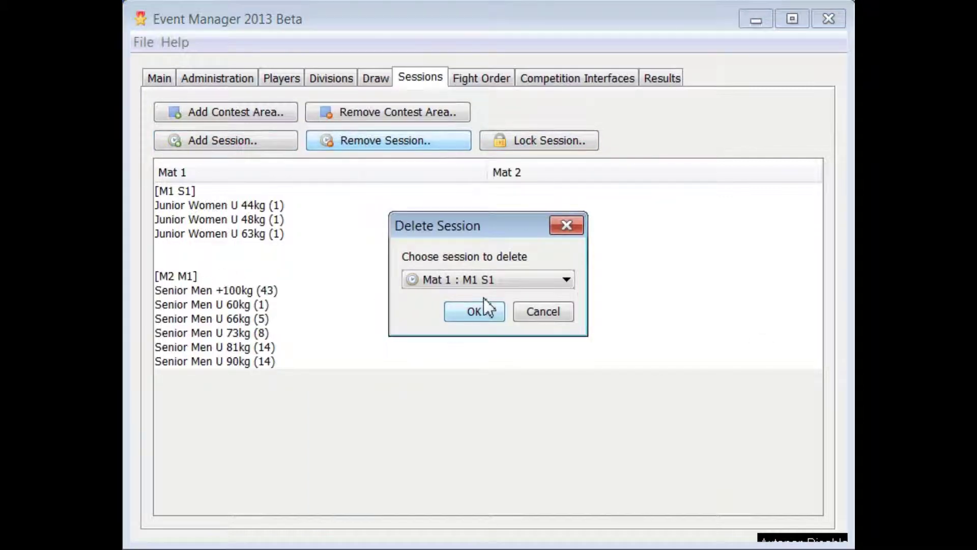
pyautogui.click(490, 279)
pyautogui.click(486, 311)
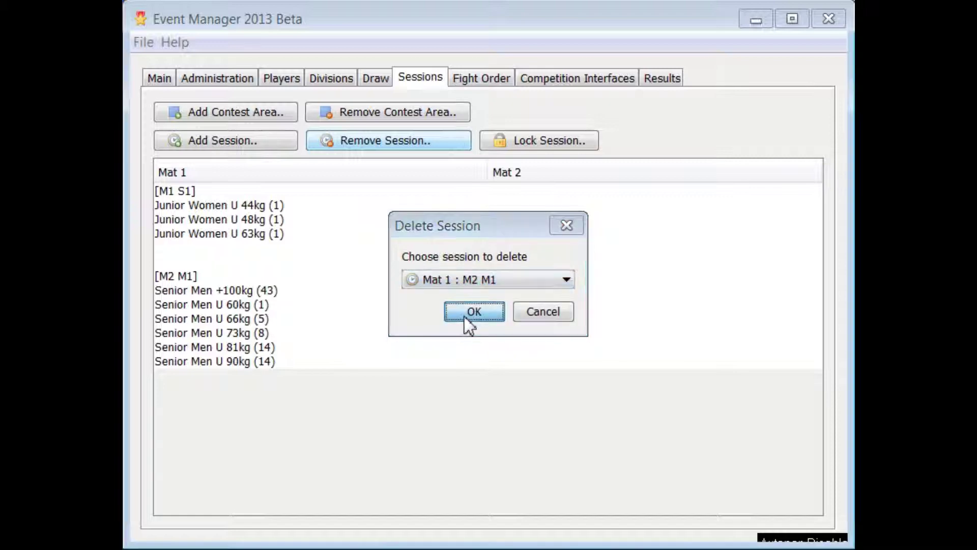
pyautogui.click(465, 314)
# Create session M2 S1 on Mat 2 containing the Senior Men divisions.
pyautogui.click(204, 142)
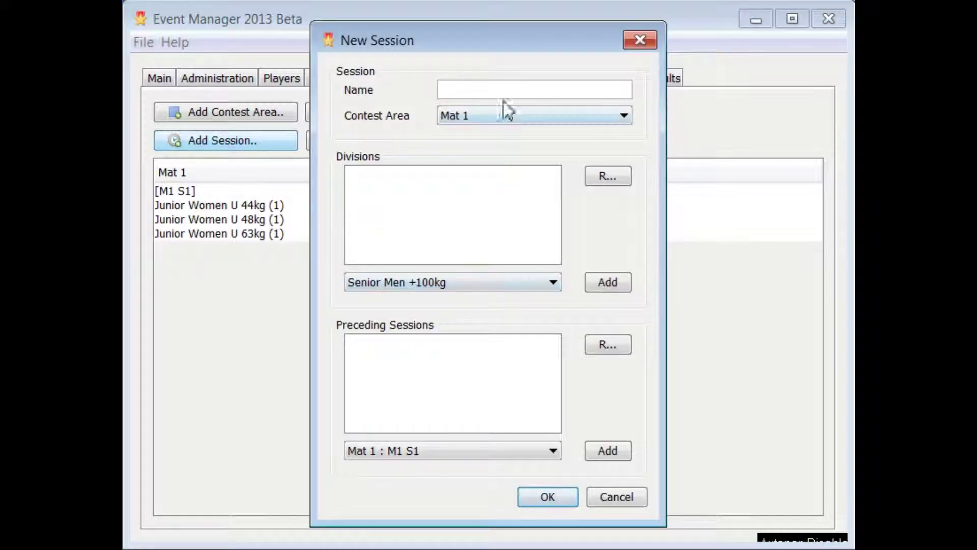
pyautogui.write('M2 S1')
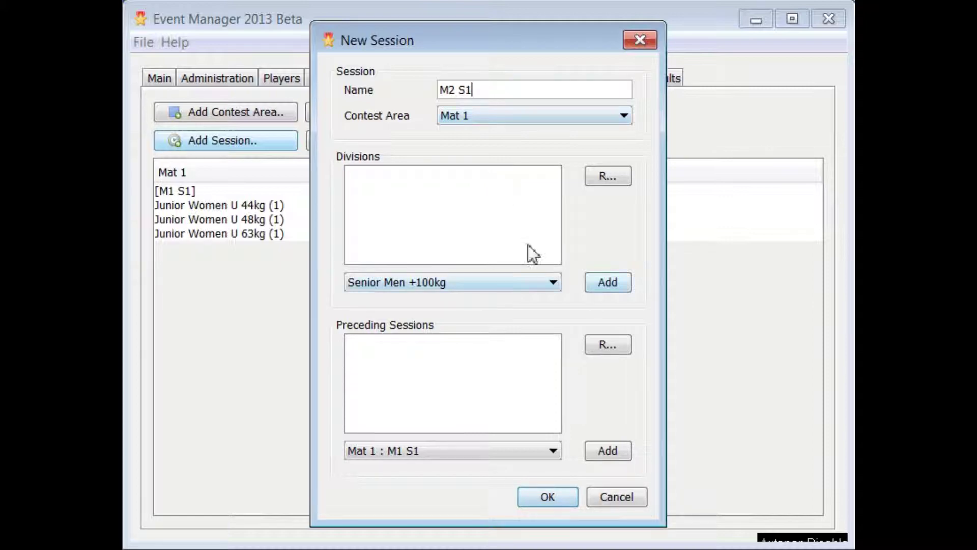
pyautogui.click(538, 117)
pyautogui.click(538, 150)
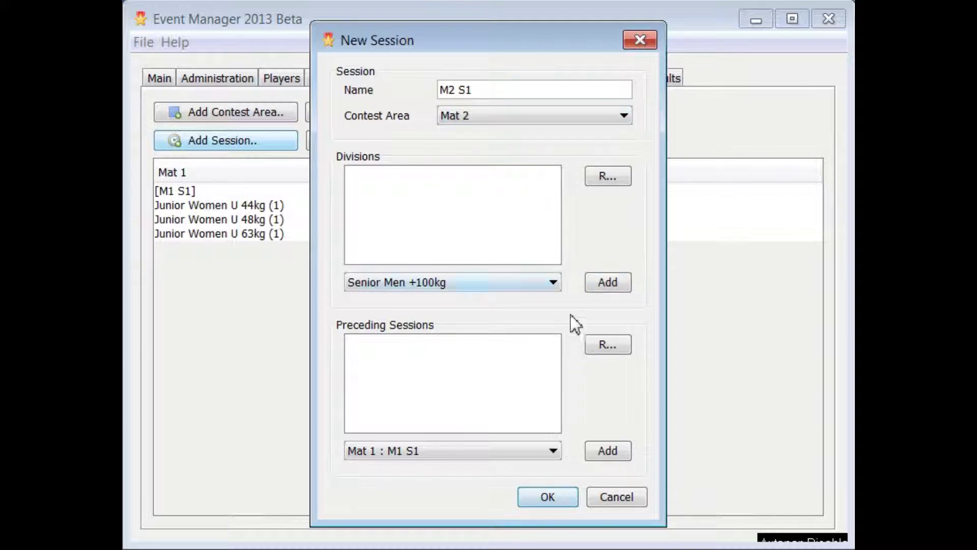
pyautogui.click(608, 283)
pyautogui.click(608, 283)
pyautogui.click(606, 288)
pyautogui.click(607, 288)
pyautogui.click(607, 288)
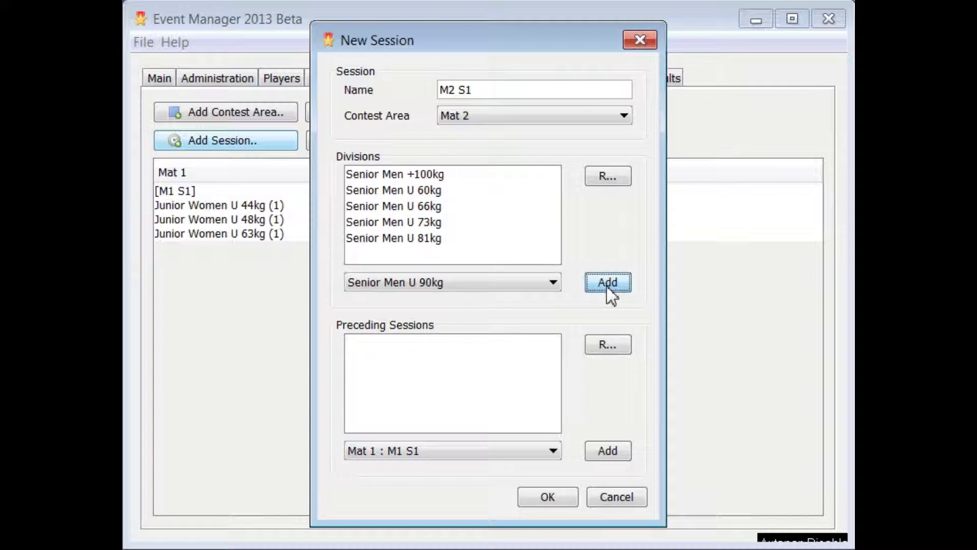
pyautogui.click(607, 288)
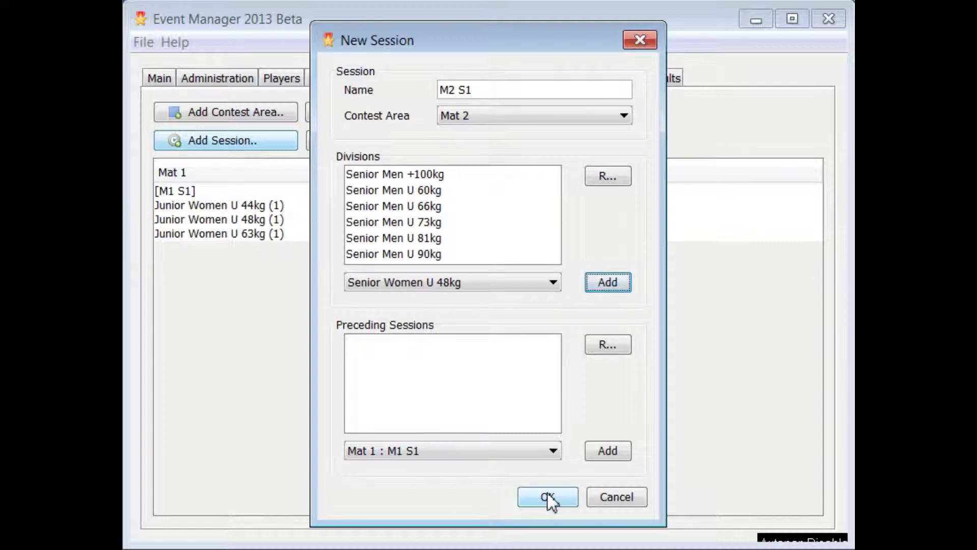
pyautogui.click(548, 498)
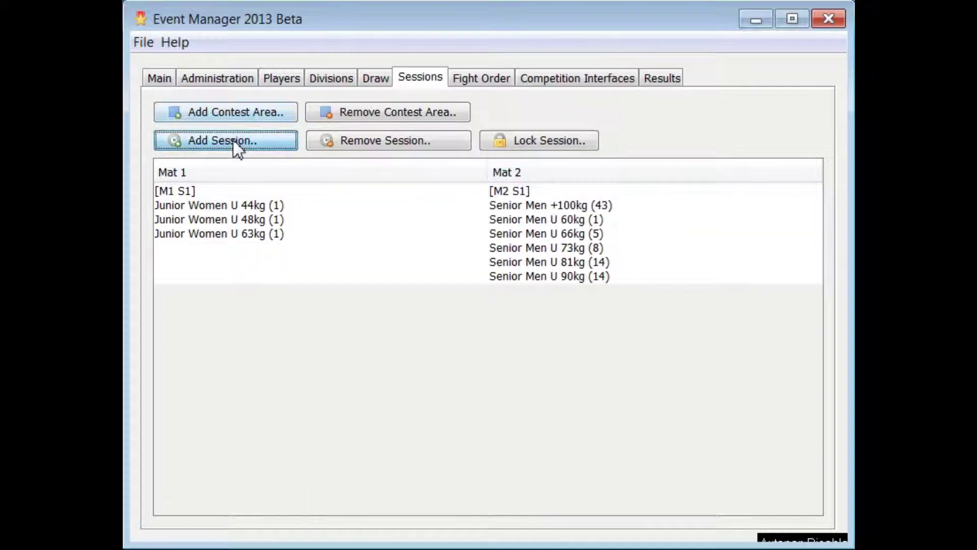
# Create session M1 S2 on Mat 1 with the Senior Women divisions U 48kg through U 78kg.
pyautogui.click(235, 145)
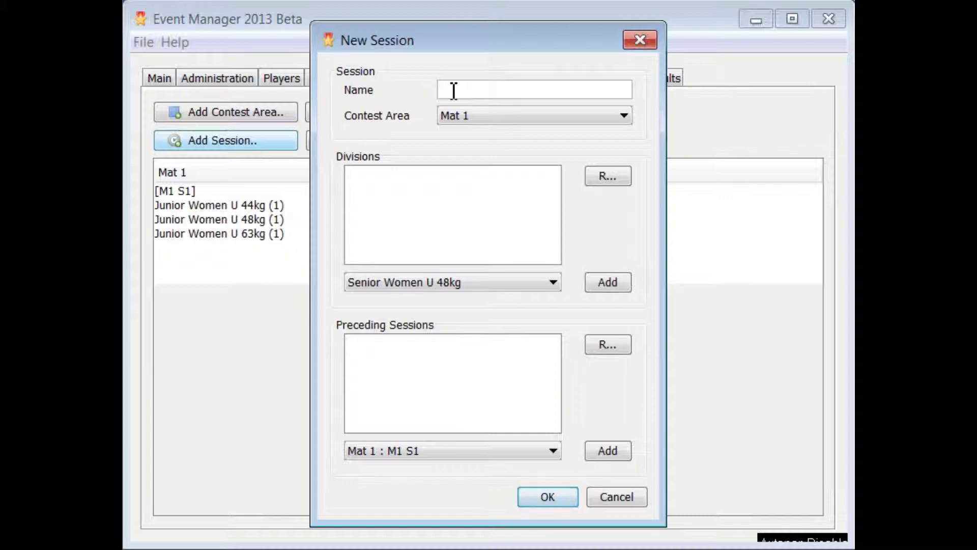
pyautogui.write('M1 S2')
pyautogui.click(605, 281)
pyautogui.click(608, 282)
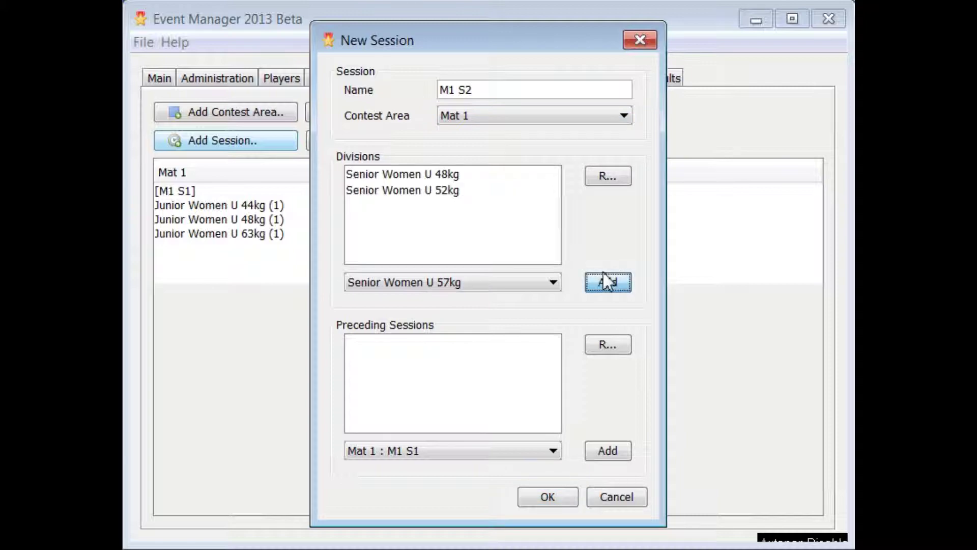
pyautogui.click(608, 282)
pyautogui.click(607, 282)
pyautogui.click(608, 282)
pyautogui.click(607, 282)
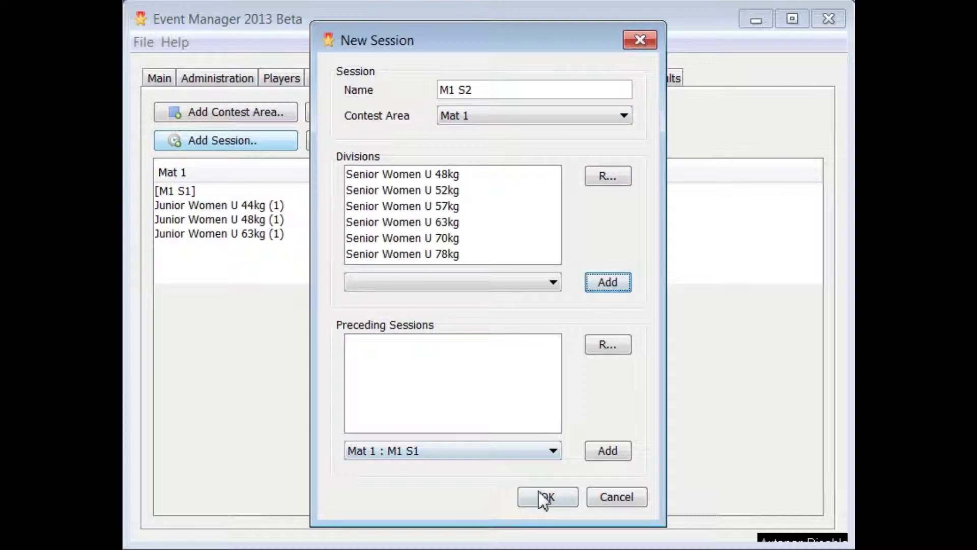
pyautogui.click(547, 497)
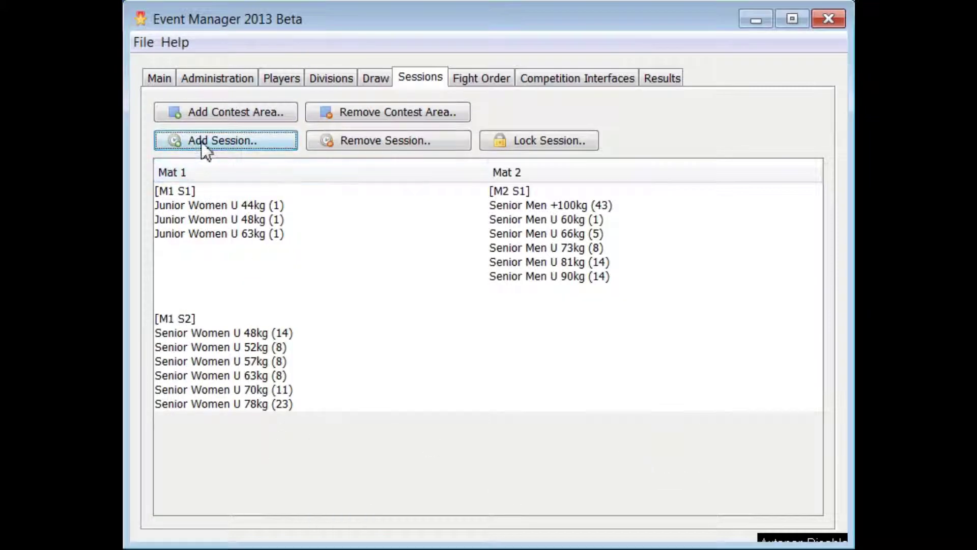
# Create a 'Finals' session with M2 S1 and M1 S2 as its preceding sessions.
pyautogui.click(199, 140)
pyautogui.write('Finals')
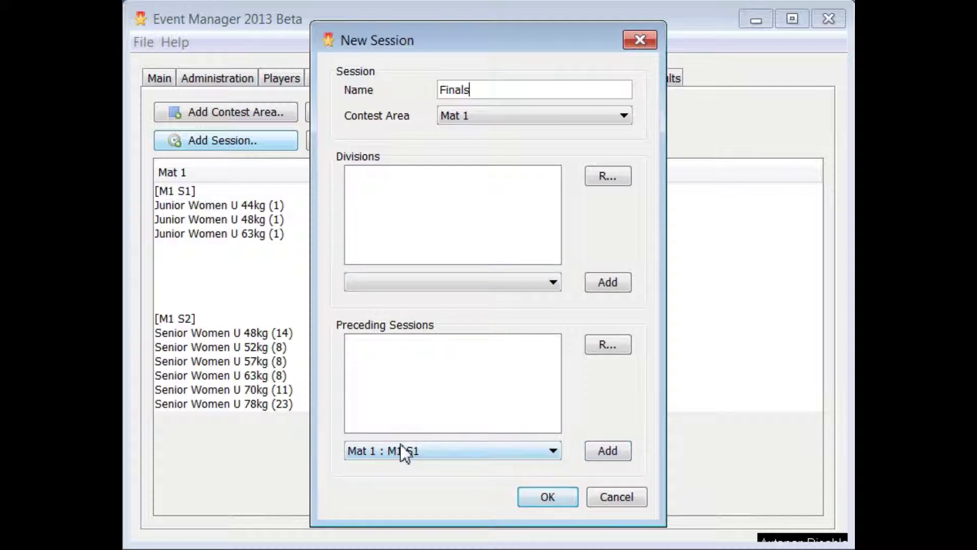
pyautogui.click(506, 451)
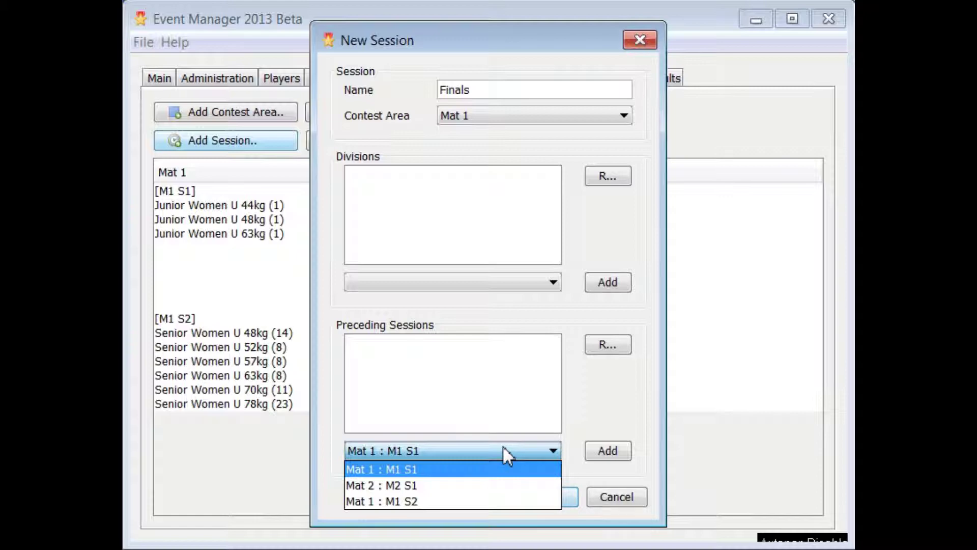
pyautogui.click(455, 487)
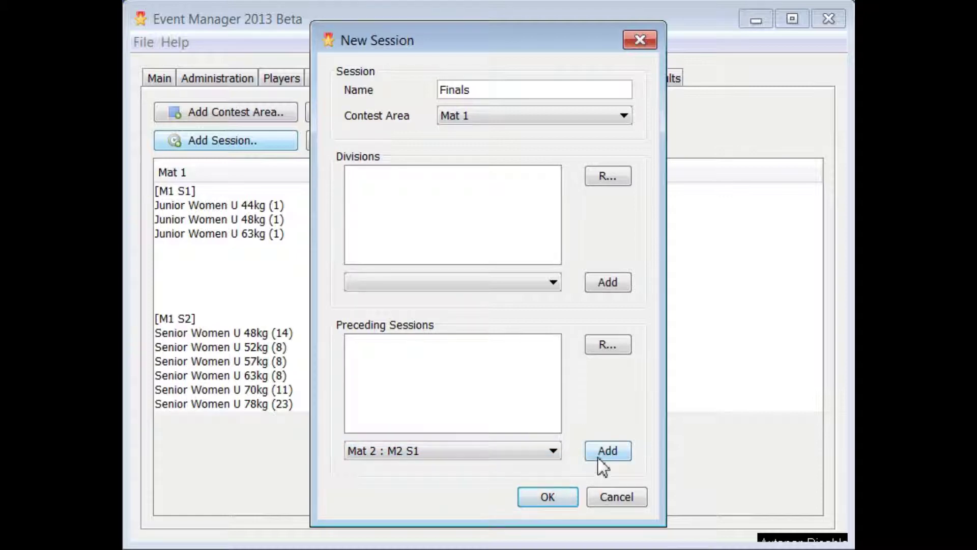
pyautogui.click(600, 455)
pyautogui.click(509, 454)
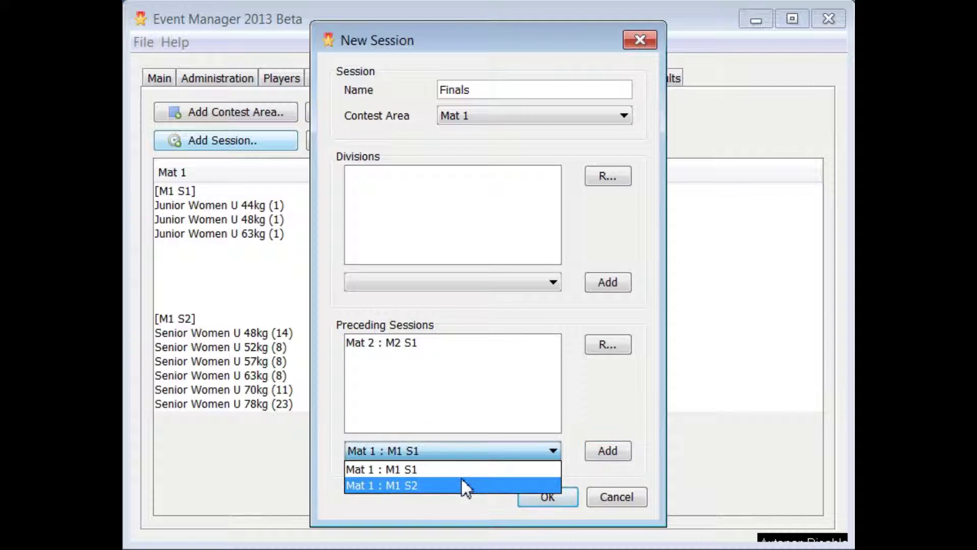
pyautogui.click(454, 481)
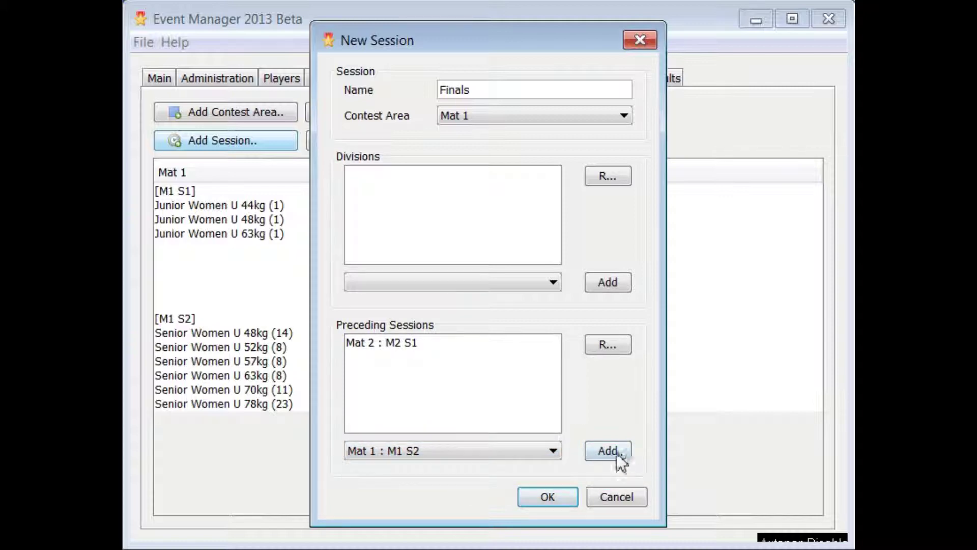
pyautogui.click(616, 458)
pyautogui.click(548, 497)
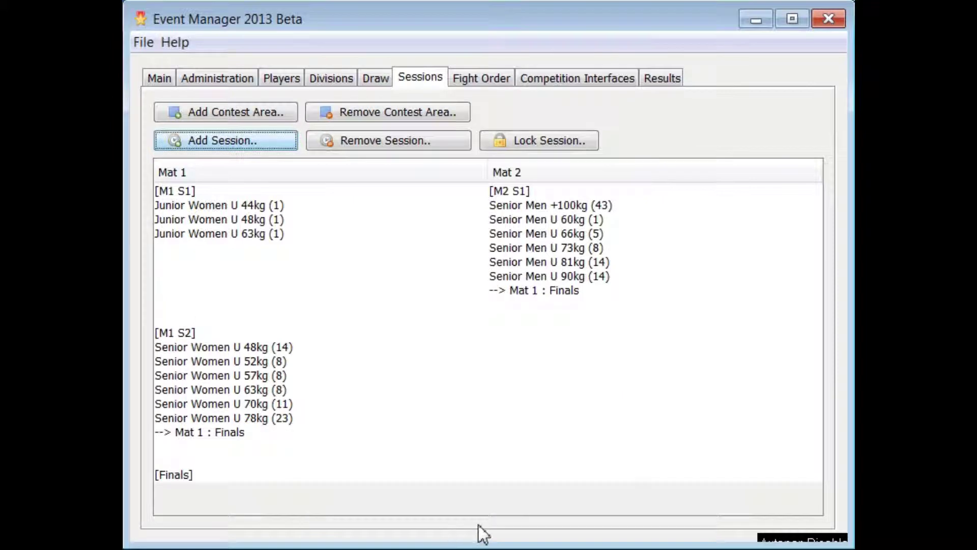
pyautogui.click(215, 490)
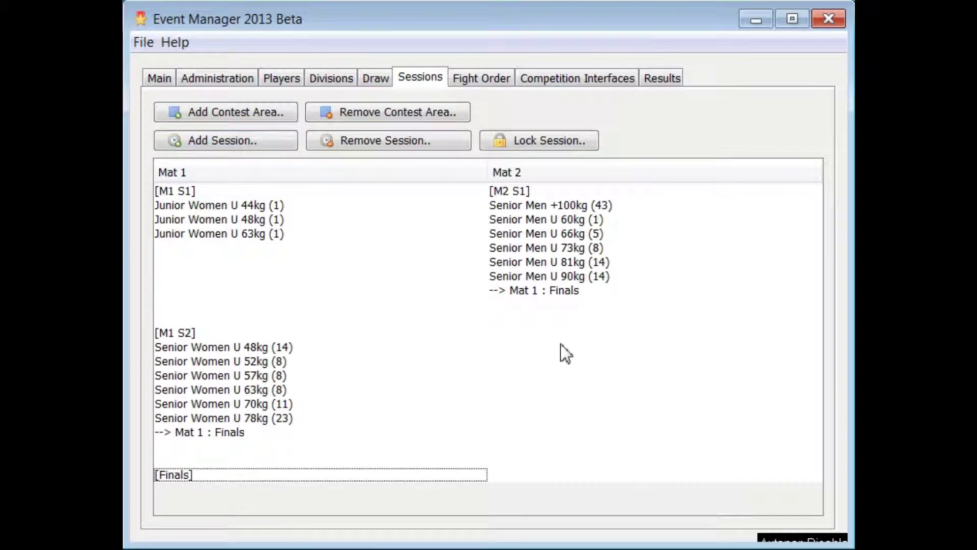
# Lock the Mat 1 Finals session together with all its preceding sessions.
pyautogui.click(531, 294)
pyautogui.click(185, 430)
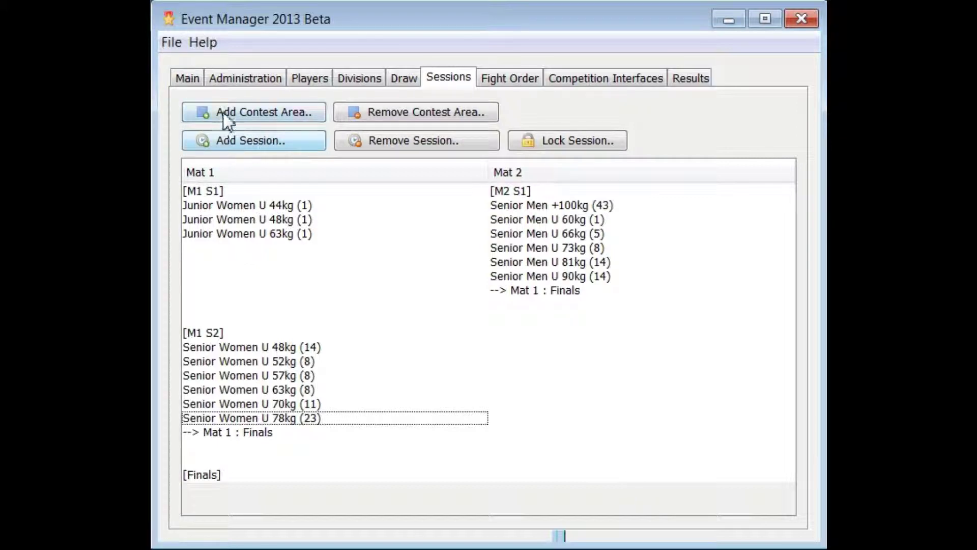
pyautogui.click(586, 140)
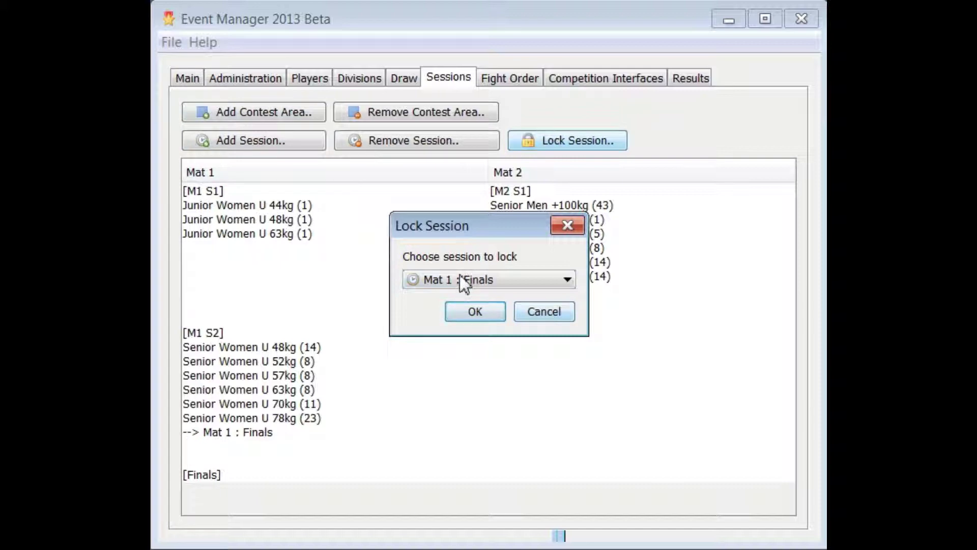
pyautogui.click(474, 310)
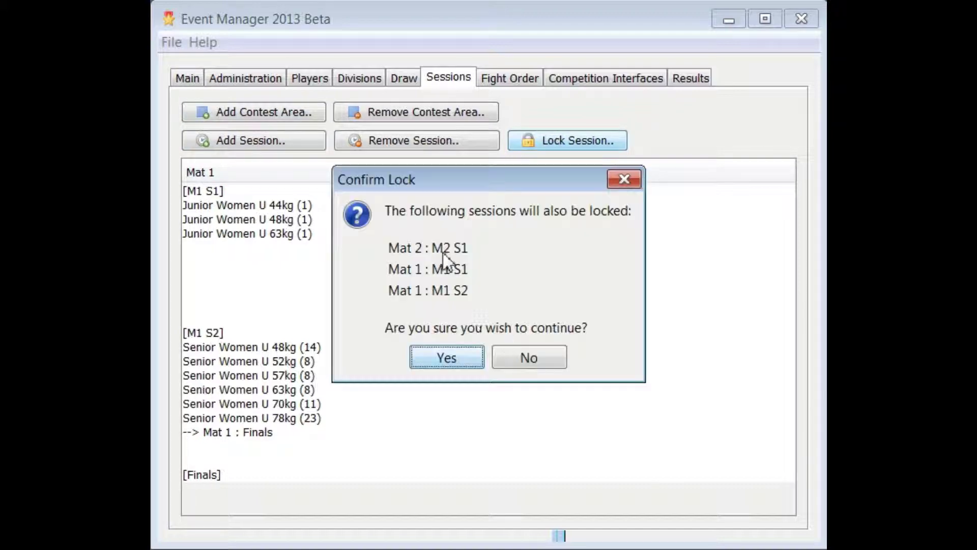
pyautogui.click(447, 360)
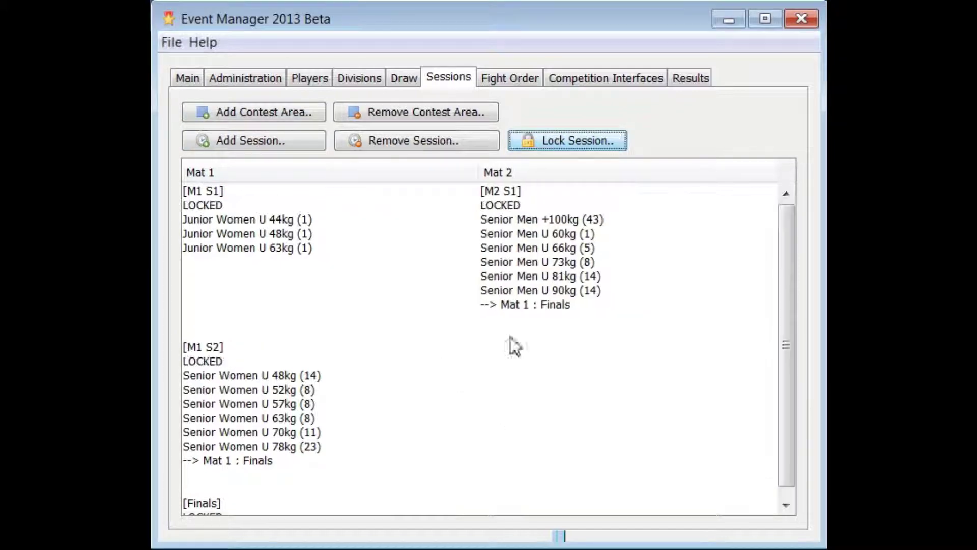
pyautogui.click(500, 76)
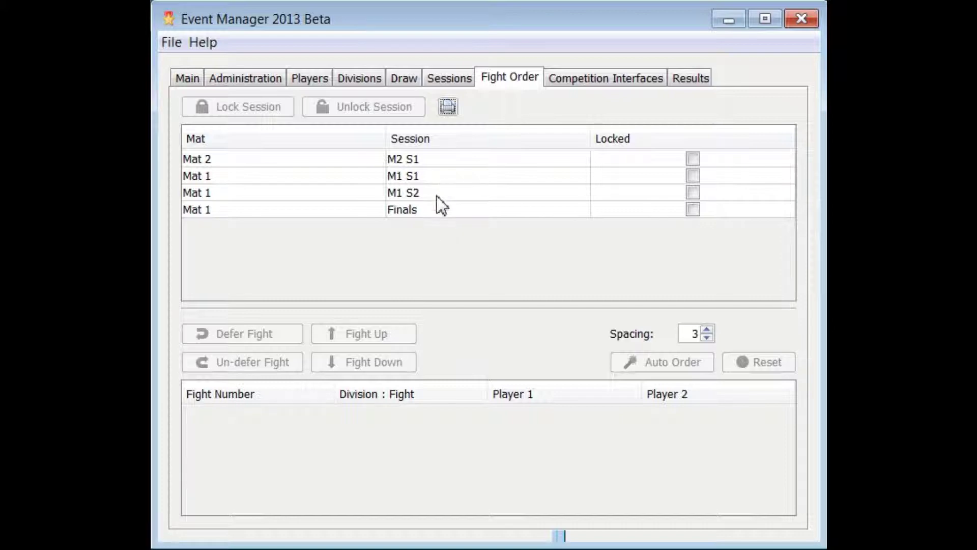
# In M1 S1, keep the Junior Women U 44kg fight first and lock the fight order.
pyautogui.click(435, 176)
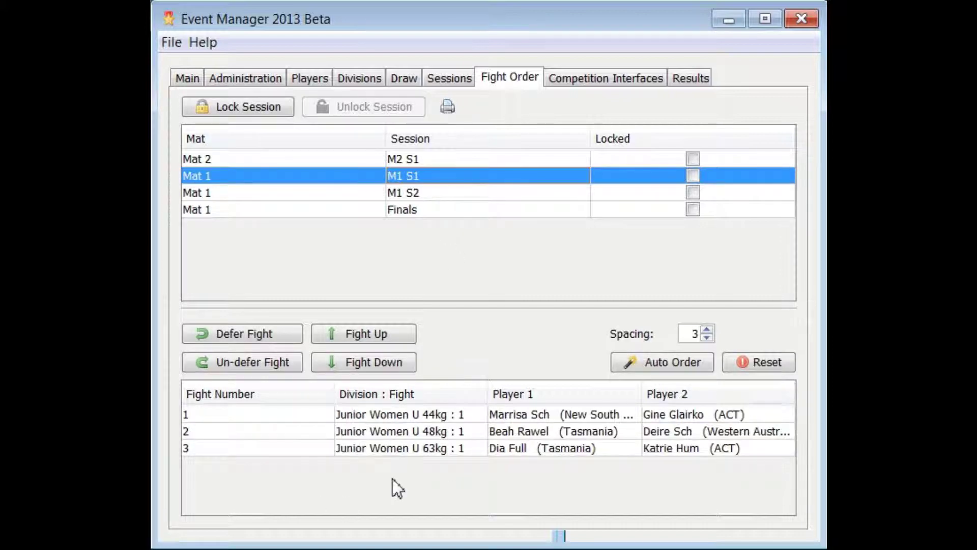
pyautogui.click(404, 413)
pyautogui.click(385, 359)
pyautogui.click(374, 359)
pyautogui.click(371, 334)
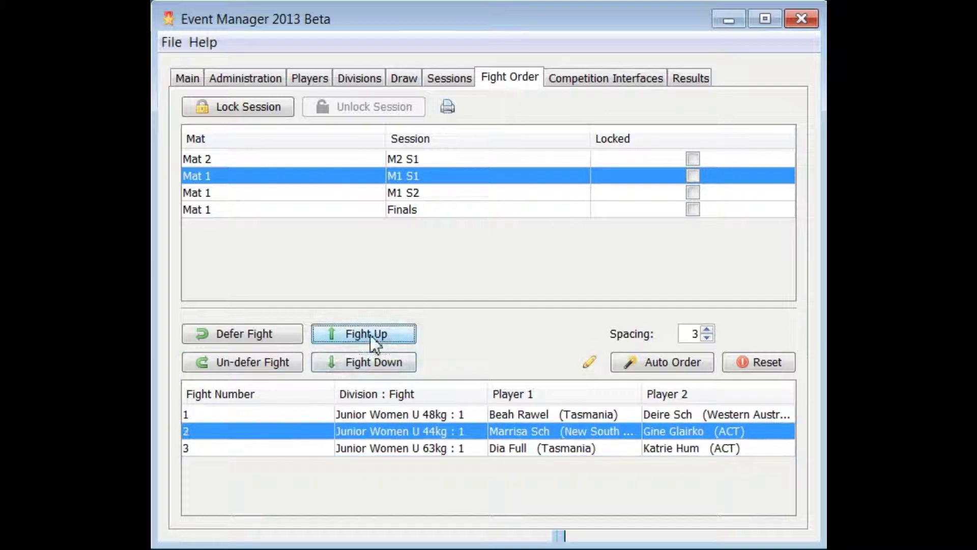
pyautogui.click(370, 334)
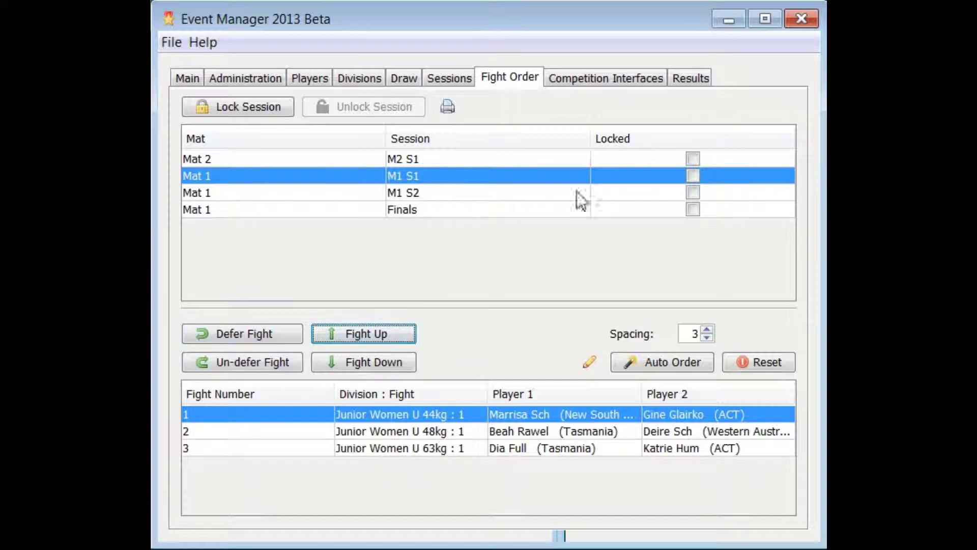
pyautogui.click(252, 110)
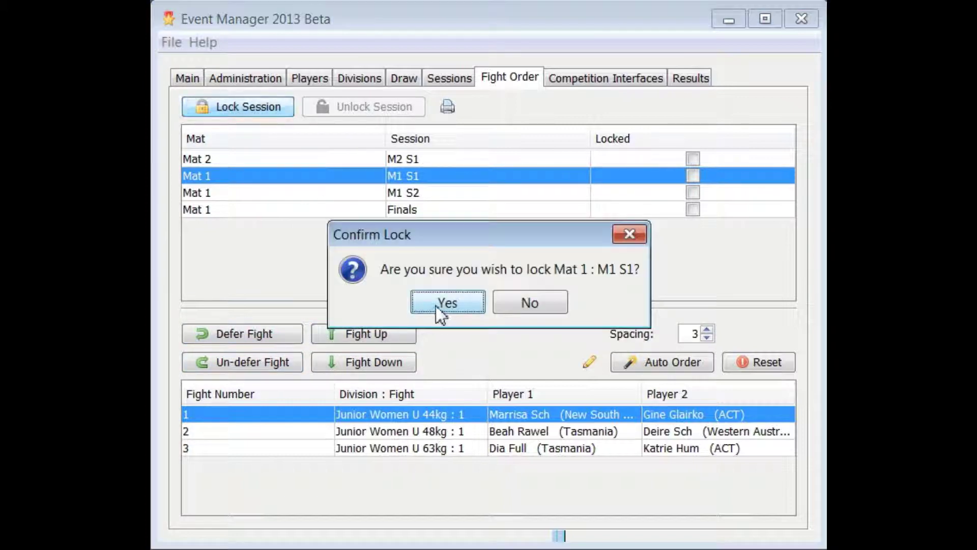
pyautogui.click(441, 310)
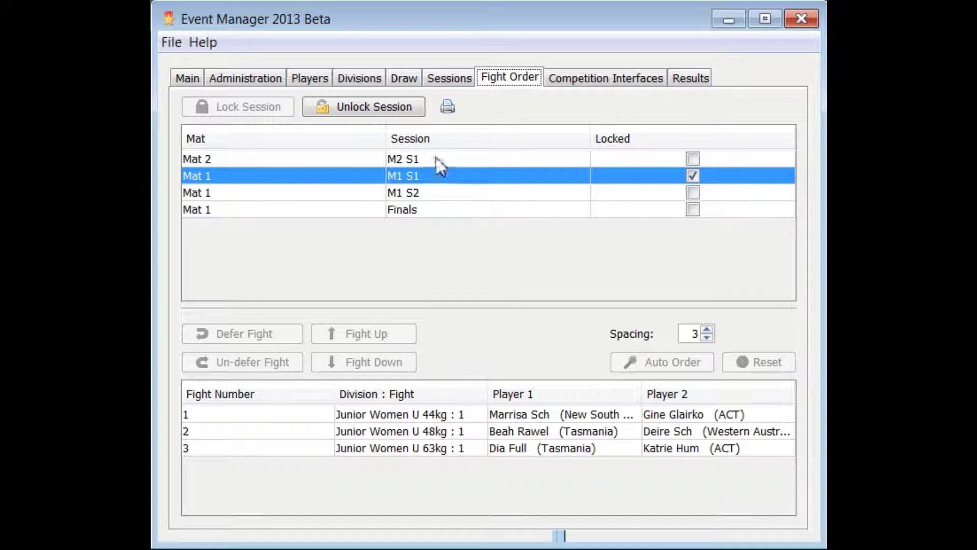
pyautogui.click(435, 190)
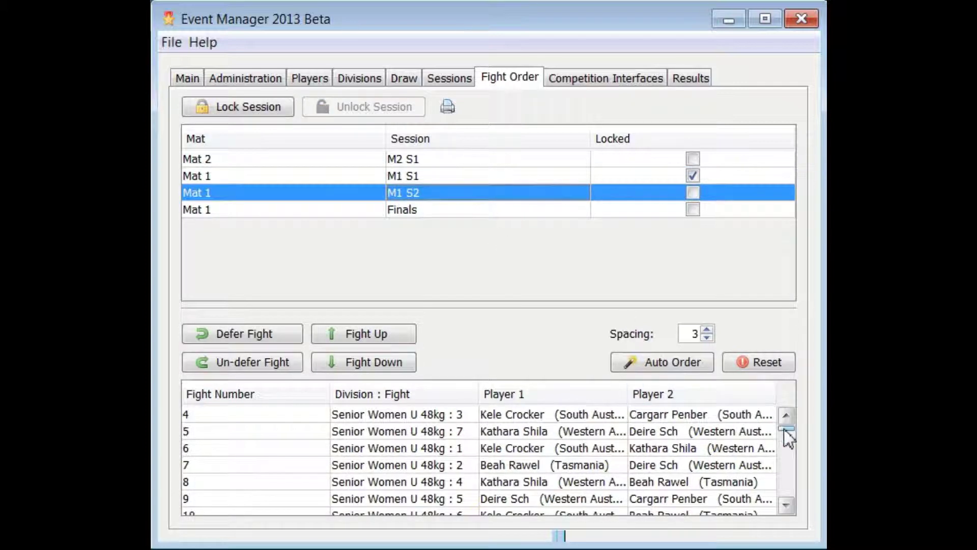
# Defer fight 69 (Senior Women U 78kg) and auto-order the M1 S2 fights.
pyautogui.moveTo(785, 432); pyautogui.dragTo(789, 502)
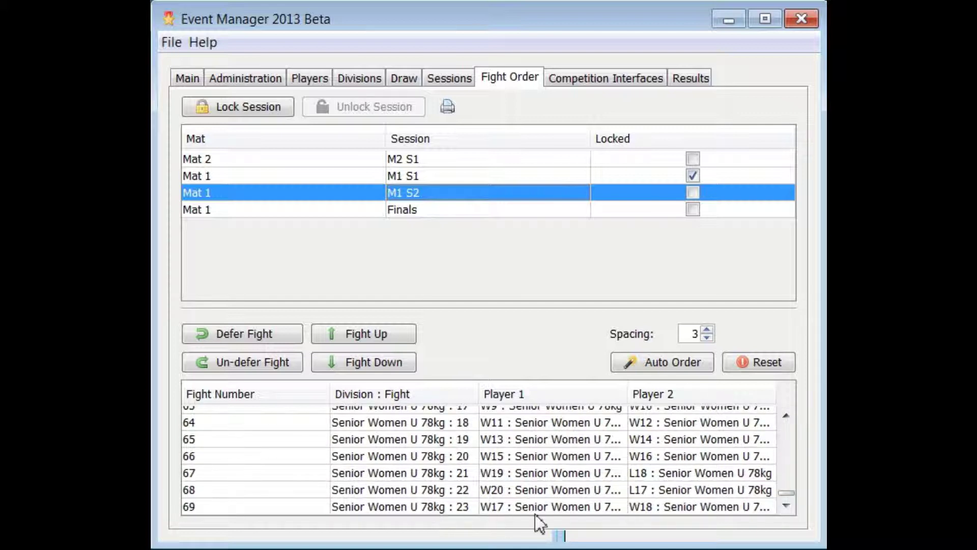
pyautogui.click(555, 507)
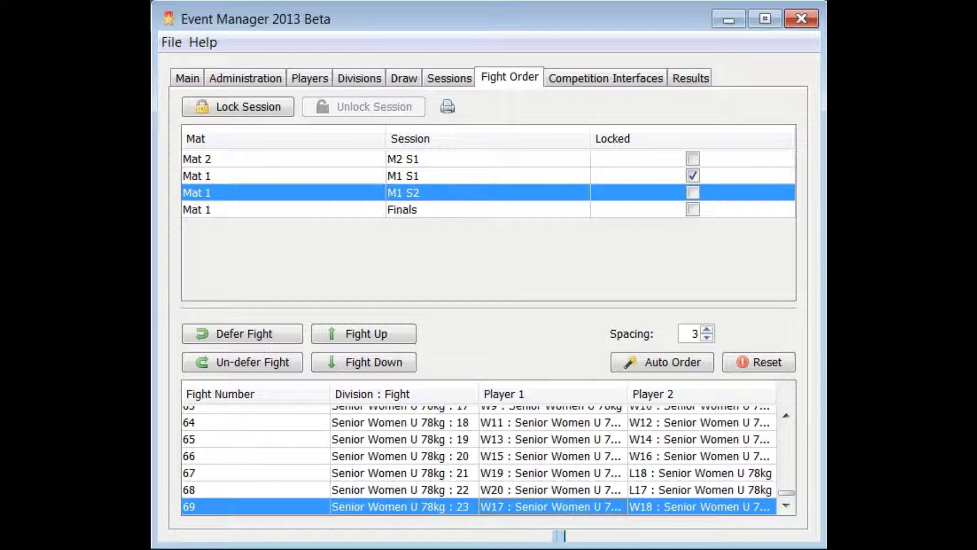
pyautogui.click(231, 332)
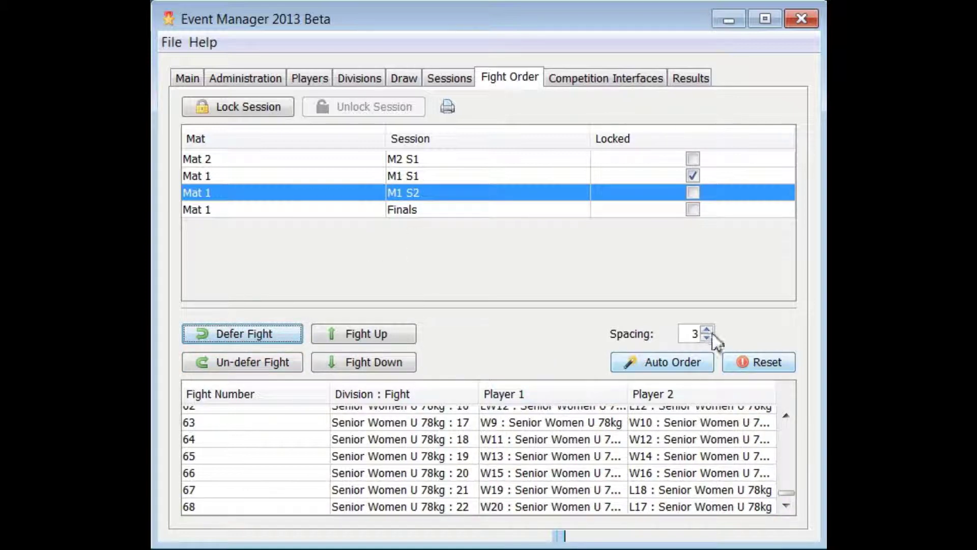
pyautogui.click(664, 366)
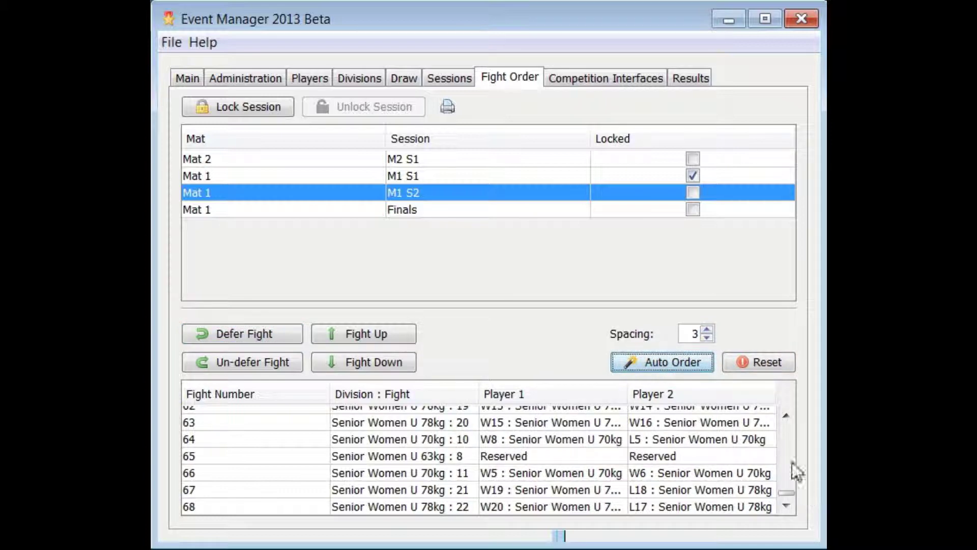
# Lock the M1 S2 fight order.
pyautogui.moveTo(787, 494)
pyautogui.mouseDown()
pyautogui.moveTo(787, 402)
pyautogui.moveTo(787, 512)
pyautogui.mouseUp()
pyautogui.click(249, 110)
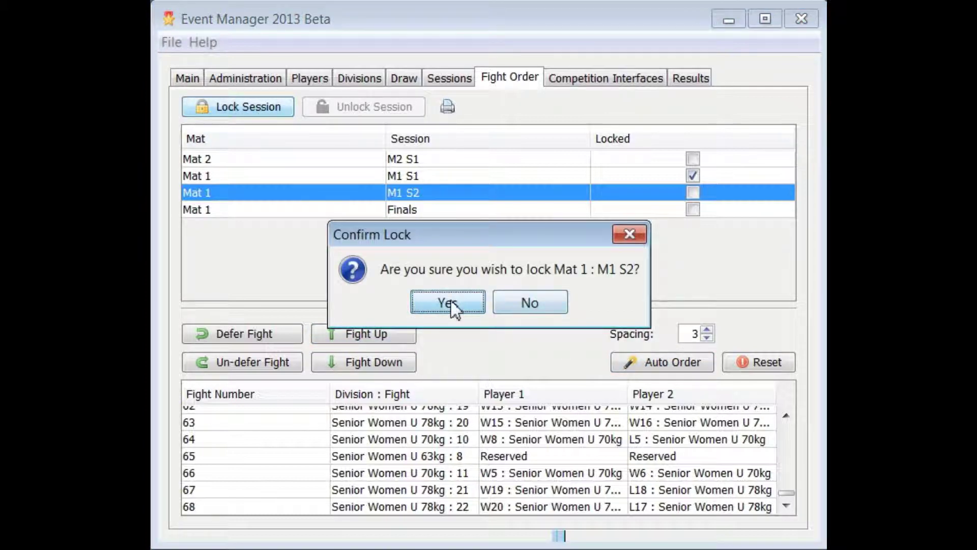
pyautogui.click(448, 303)
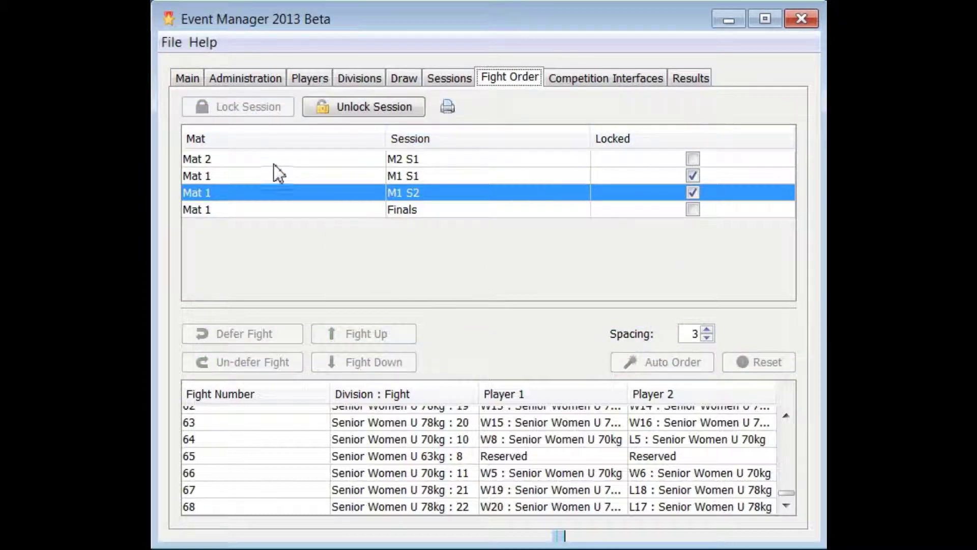
pyautogui.click(274, 162)
pyautogui.scroll(-1, 787, 491)
pyautogui.scroll(-4, 787, 496)
# Defer fight 81 (Senior Men +100kg), auto-order M2 S1, and lock its fight order.
pyautogui.click(693, 506)
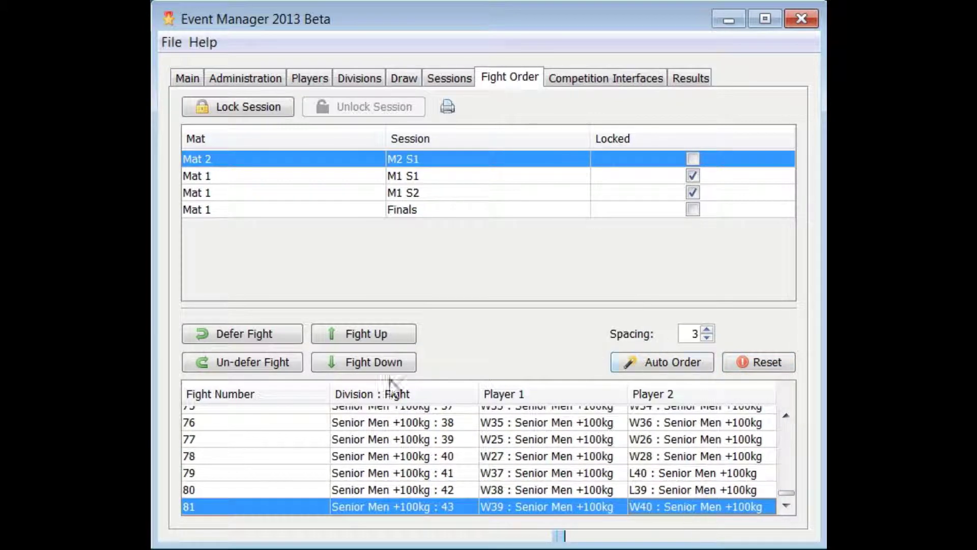
pyautogui.click(249, 339)
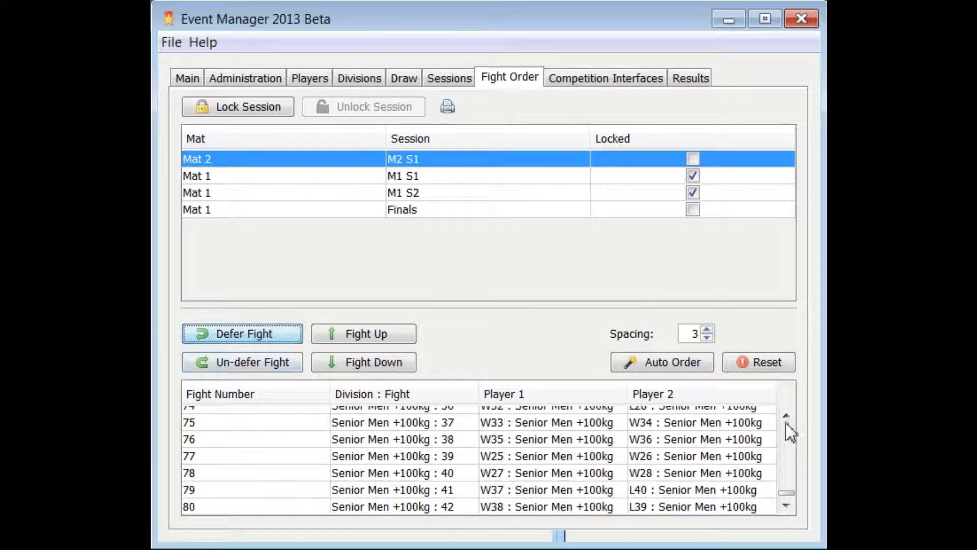
pyautogui.click(785, 417)
pyautogui.moveTo(785, 418)
pyautogui.mouseDown()
pyautogui.moveTo(784, 441)
pyautogui.moveTo(785, 408)
pyautogui.mouseUp()
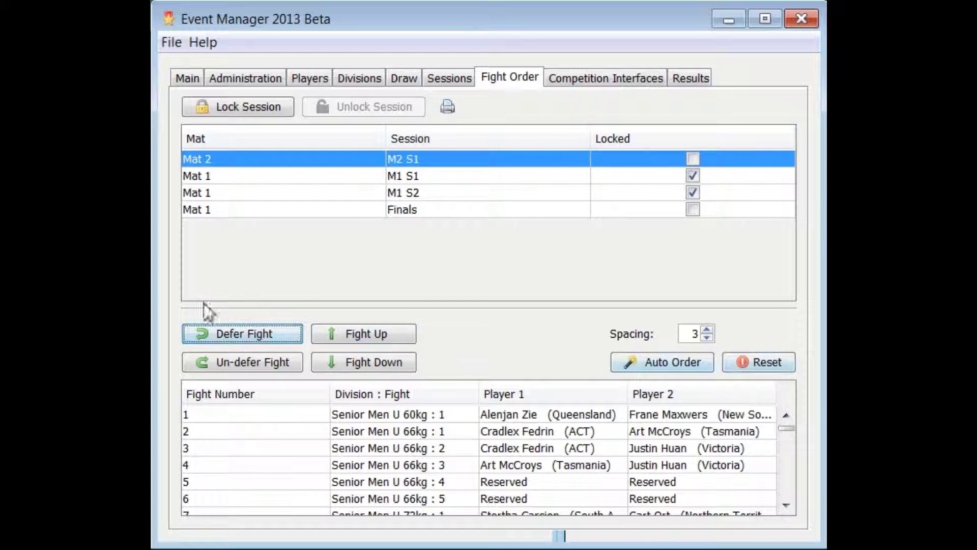
pyautogui.click(667, 362)
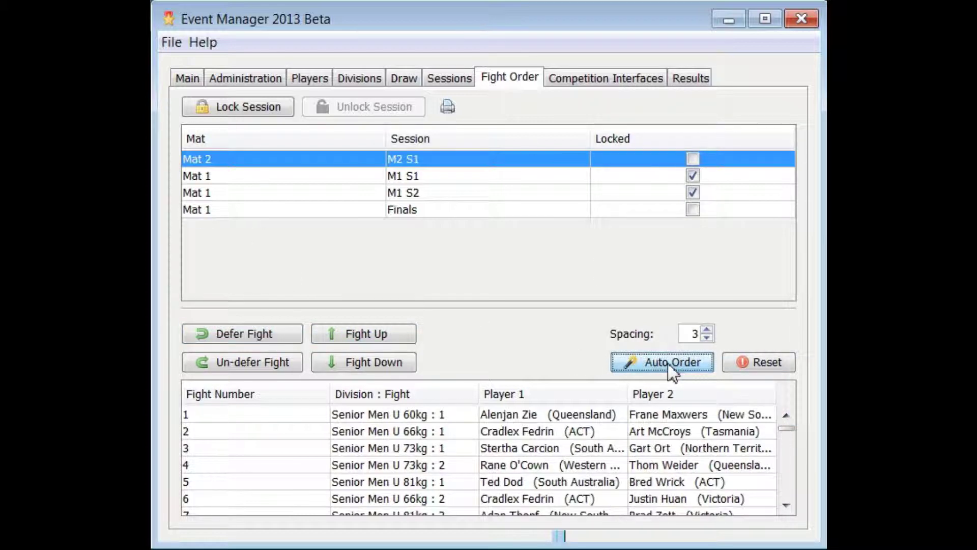
pyautogui.click(235, 105)
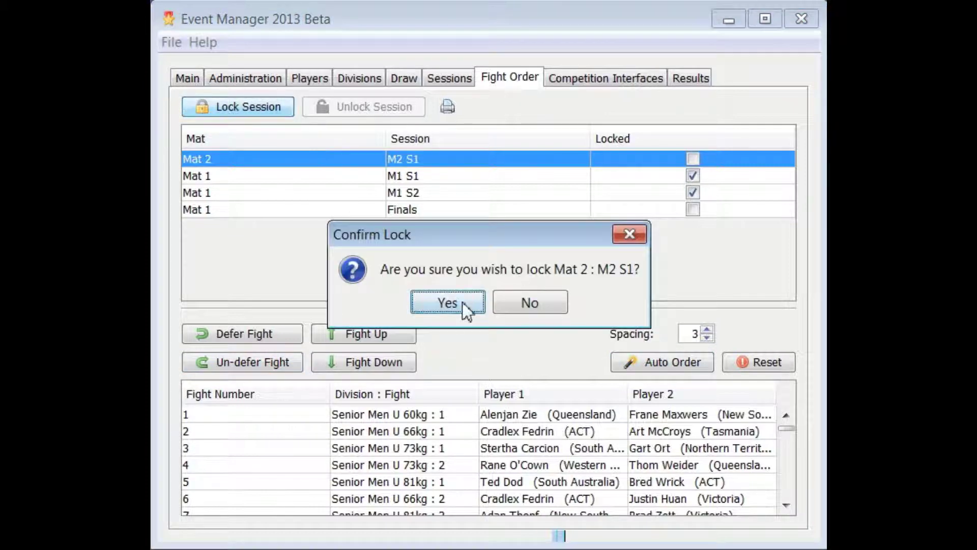
pyautogui.click(455, 302)
# Lock the Finals session's fight order.
pyautogui.click(288, 211)
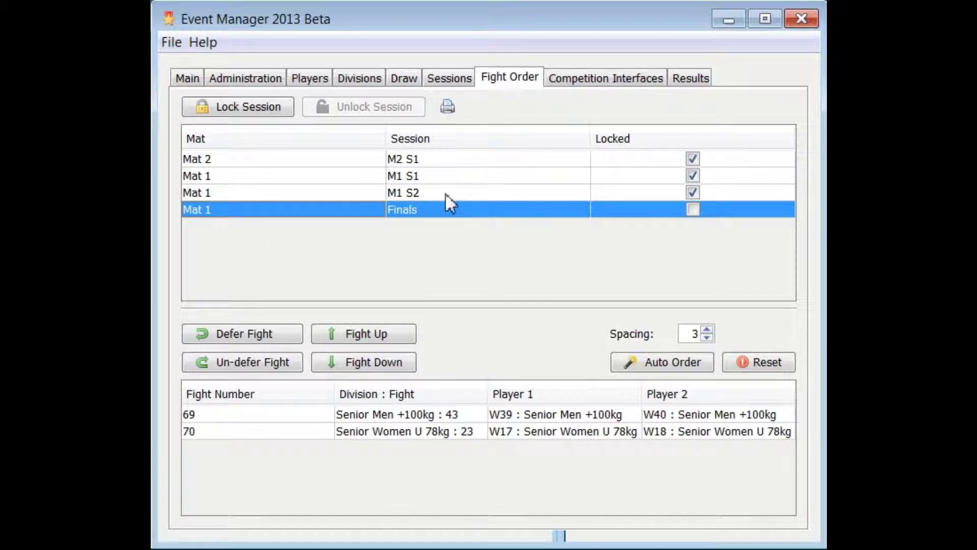
pyautogui.click(246, 106)
pyautogui.click(465, 303)
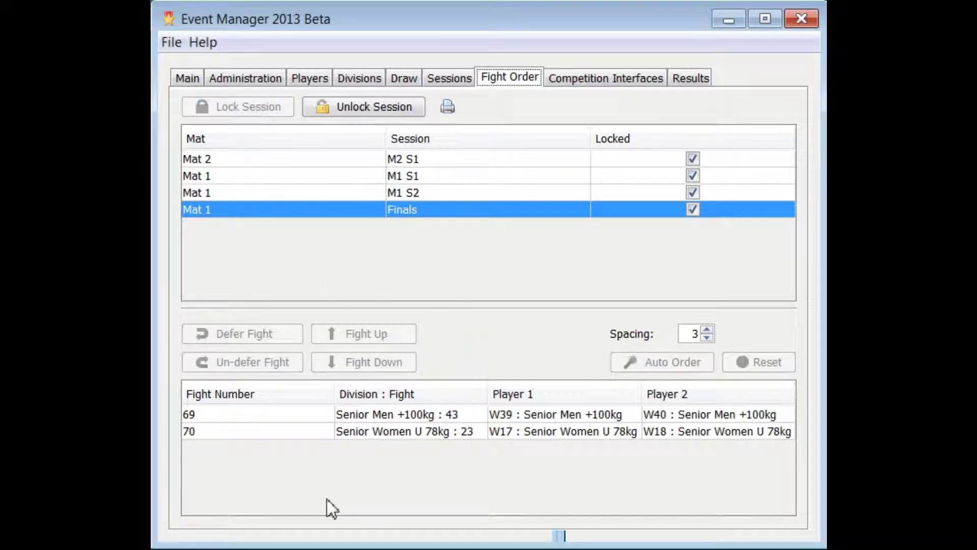